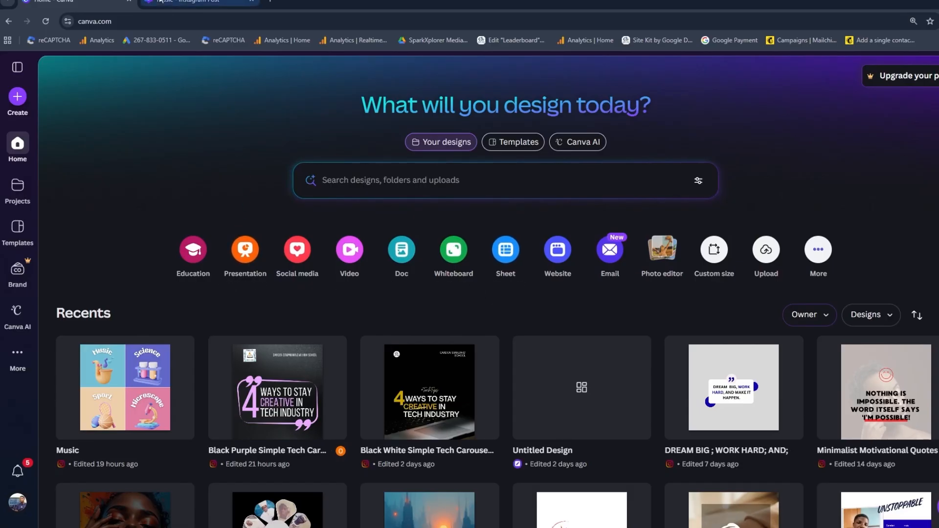
click(141, 21)
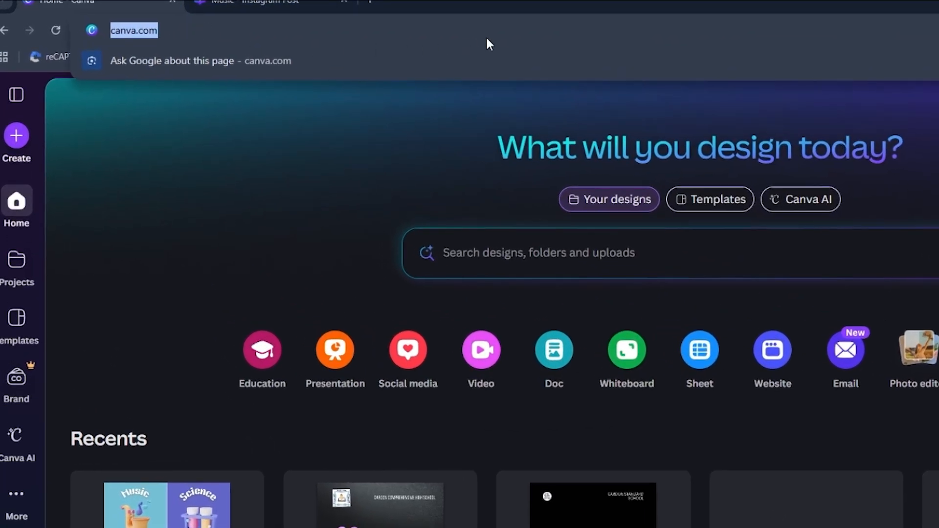
key(Escape)
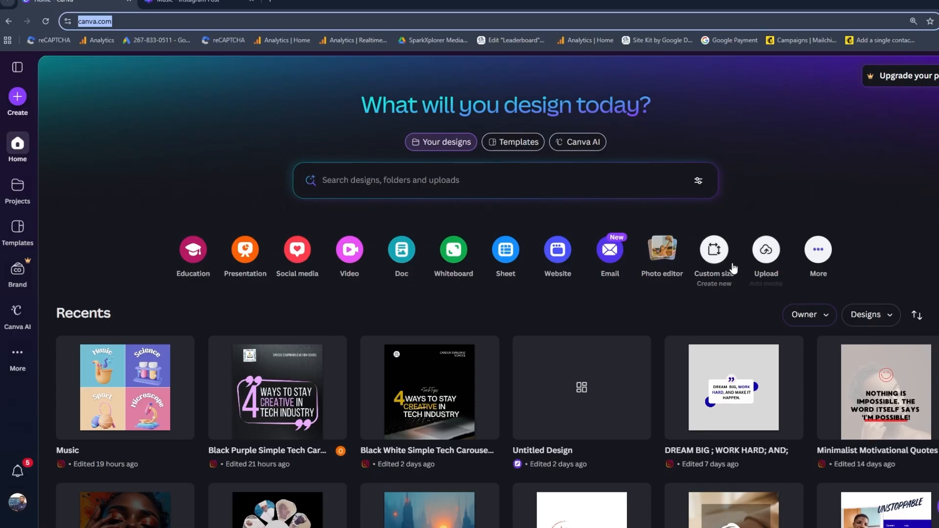
Create a new custom-size design 1080 px wide and 1080 px high
click(721, 253)
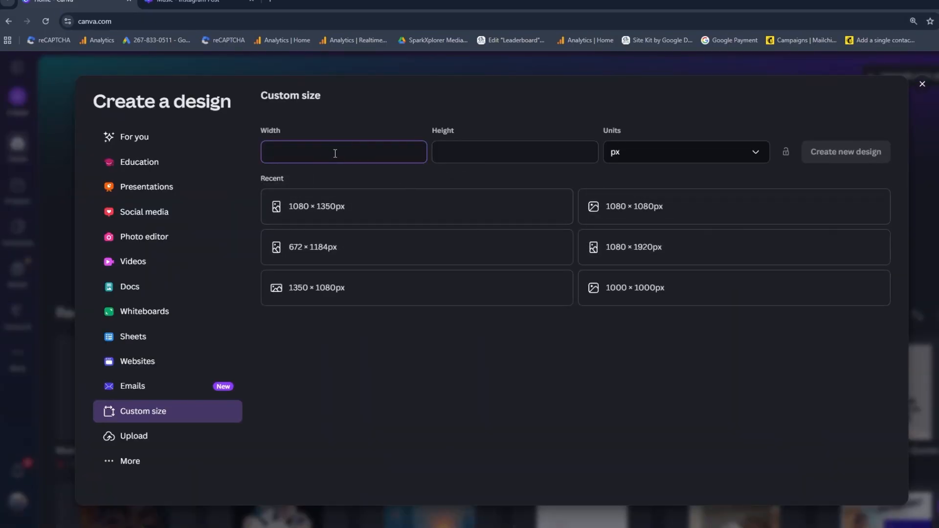
click(474, 154)
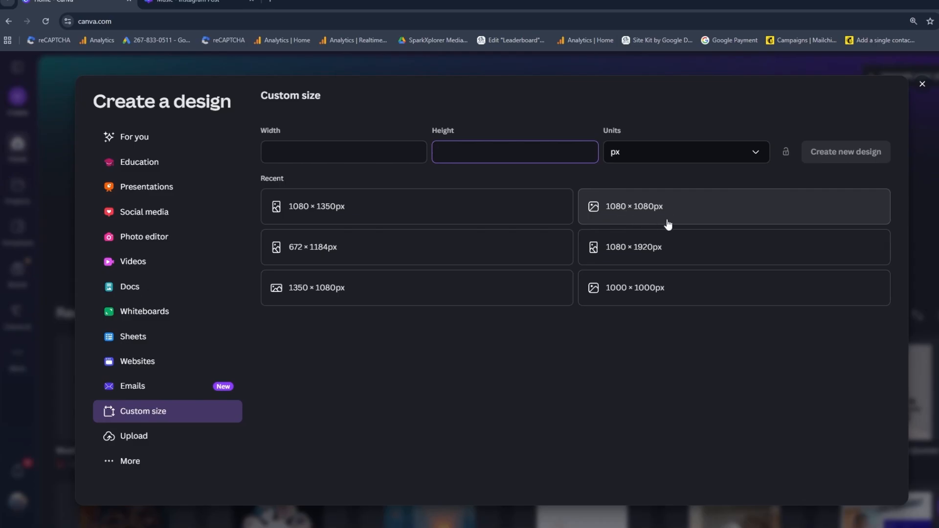
click(355, 152)
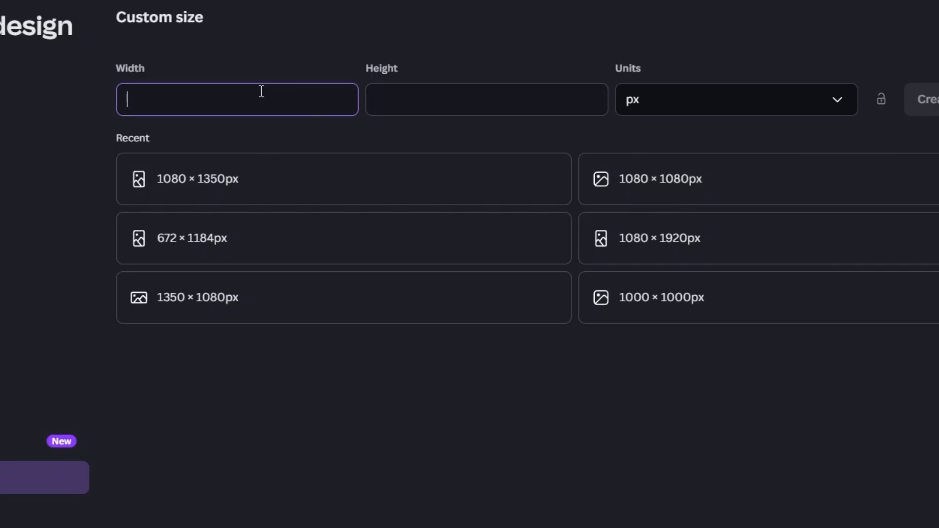
text(1080)
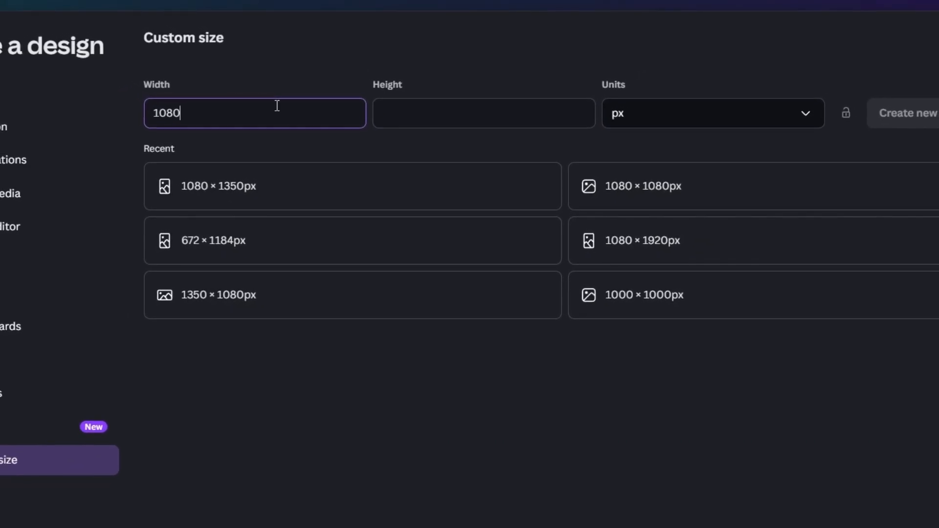
key(Tab)
text(1080)
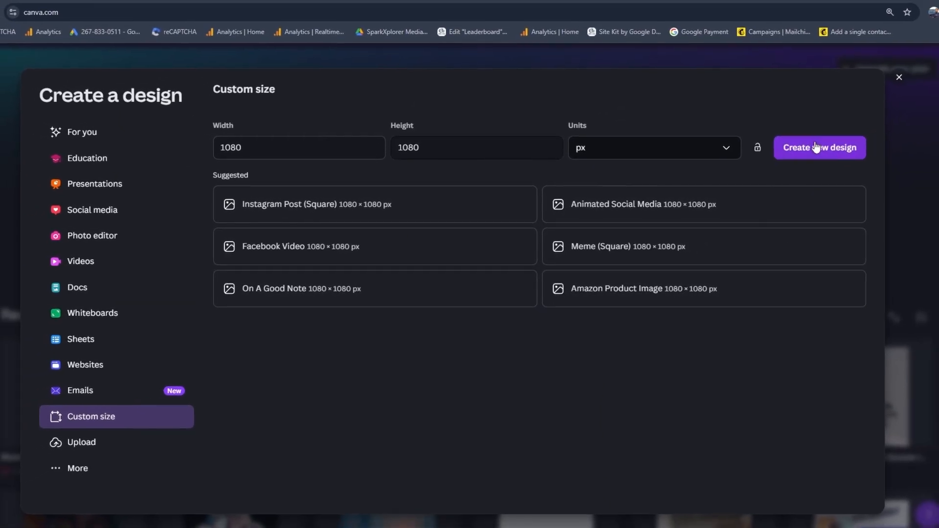
click(804, 152)
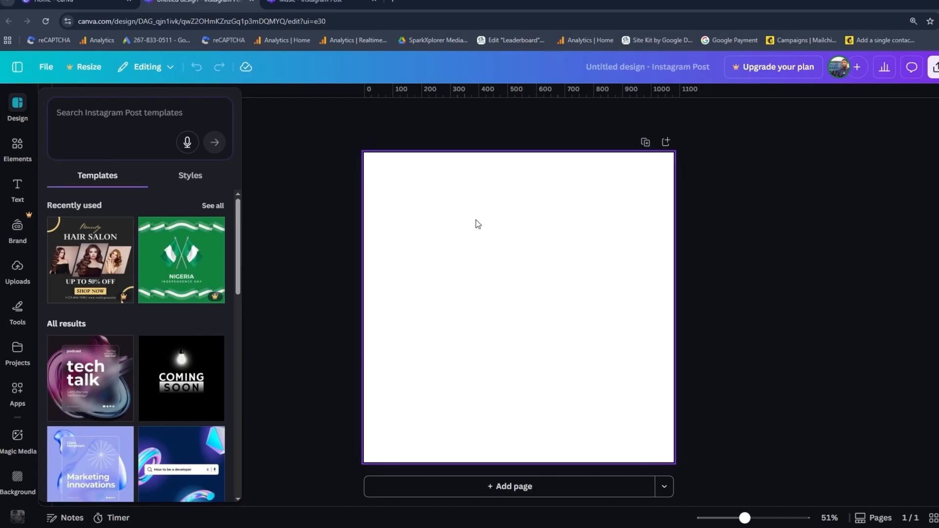
Add a rectangle shape from the Shape elements and move it near the page's upper-left corner
click(20, 149)
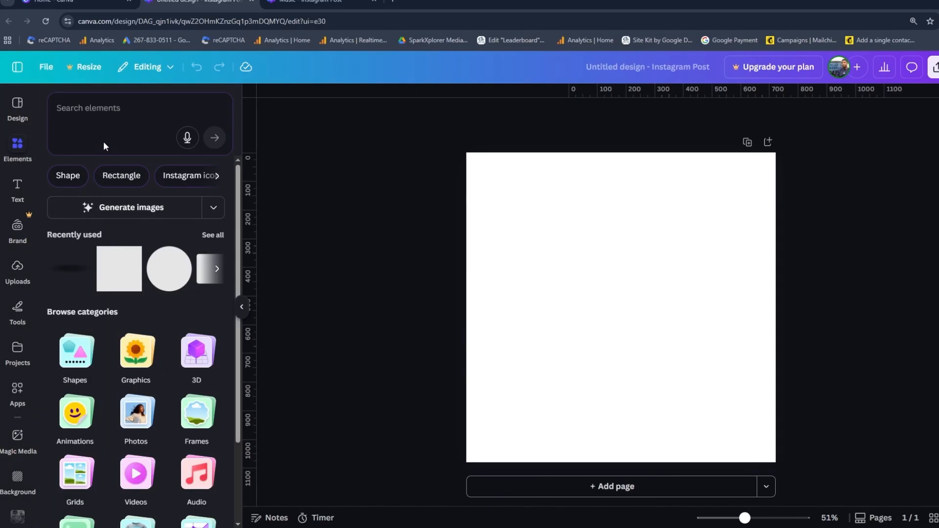
click(65, 175)
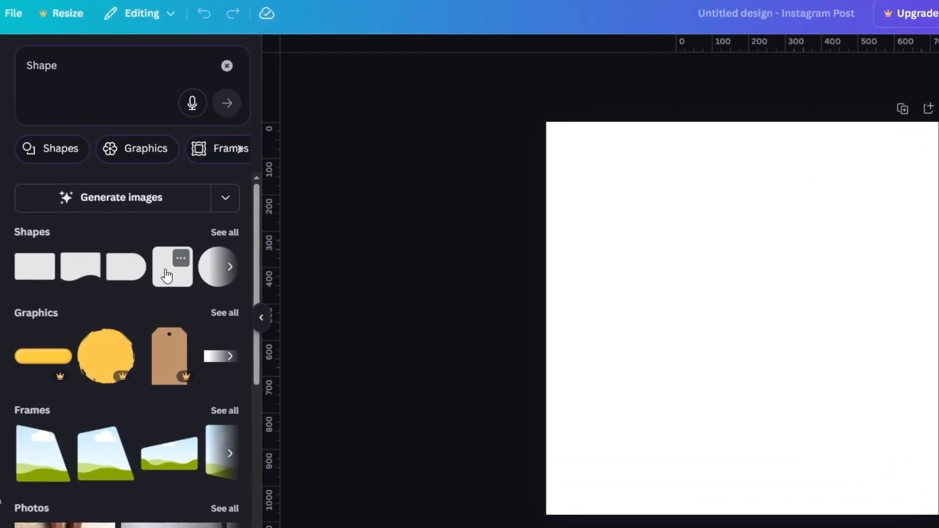
click(231, 266)
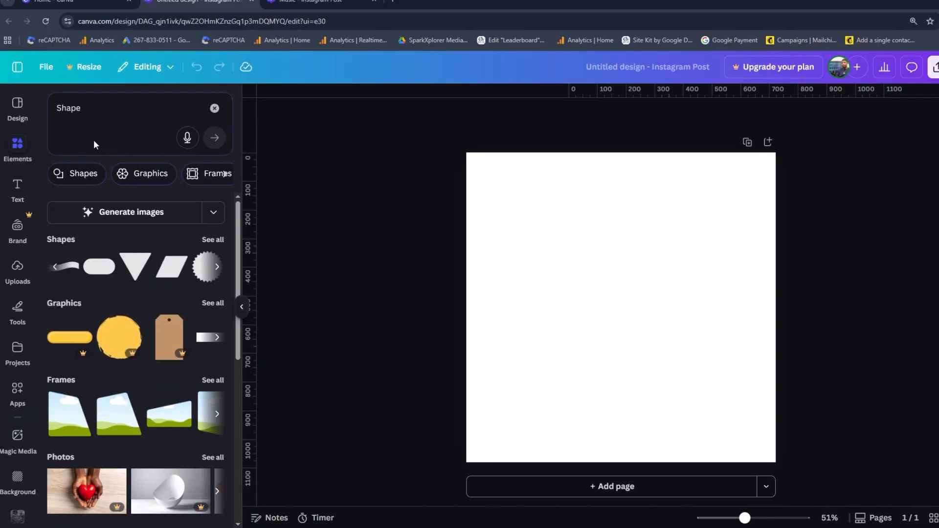
click(55, 266)
click(69, 268)
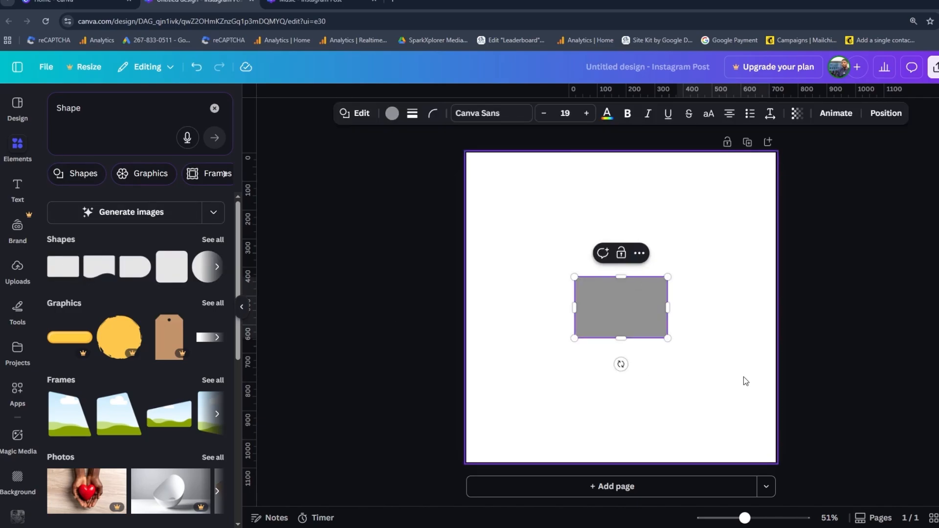
drag(642, 316, 547, 243)
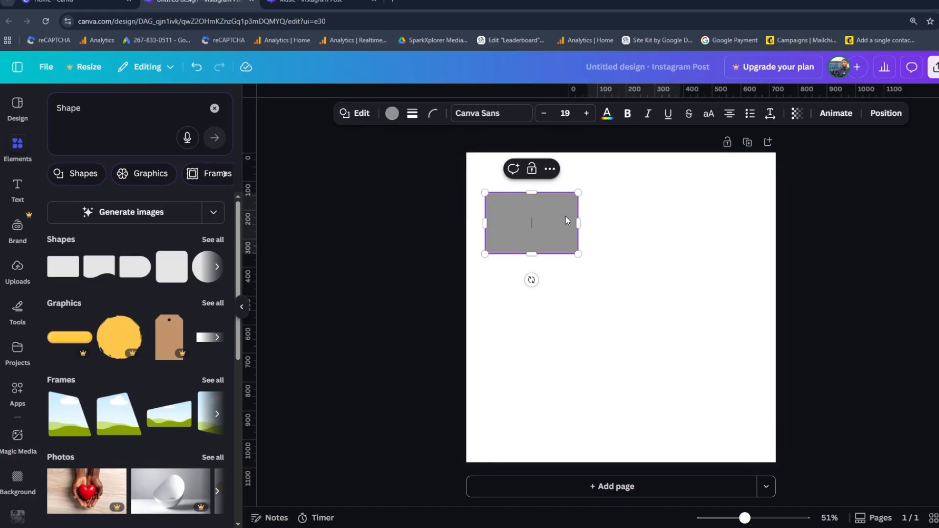
click(601, 239)
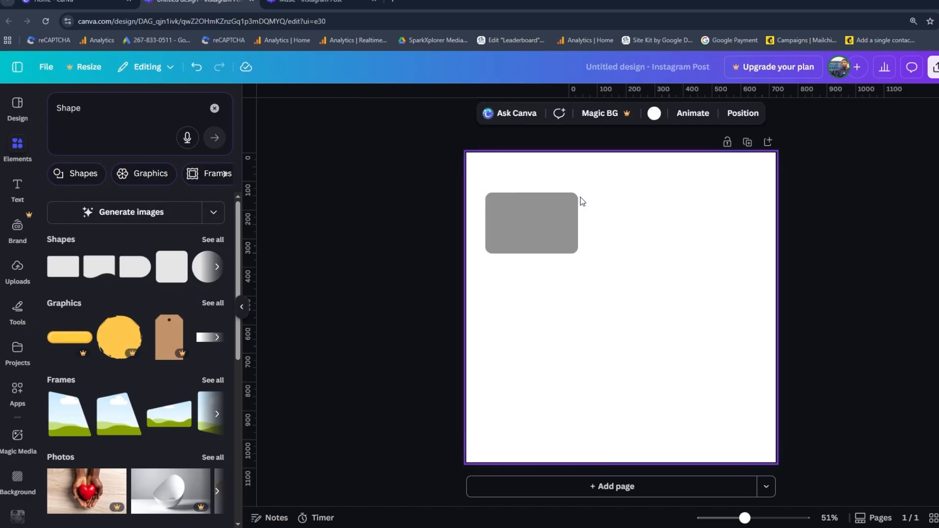
Set the grey rectangle's corner rounding to 0
click(540, 221)
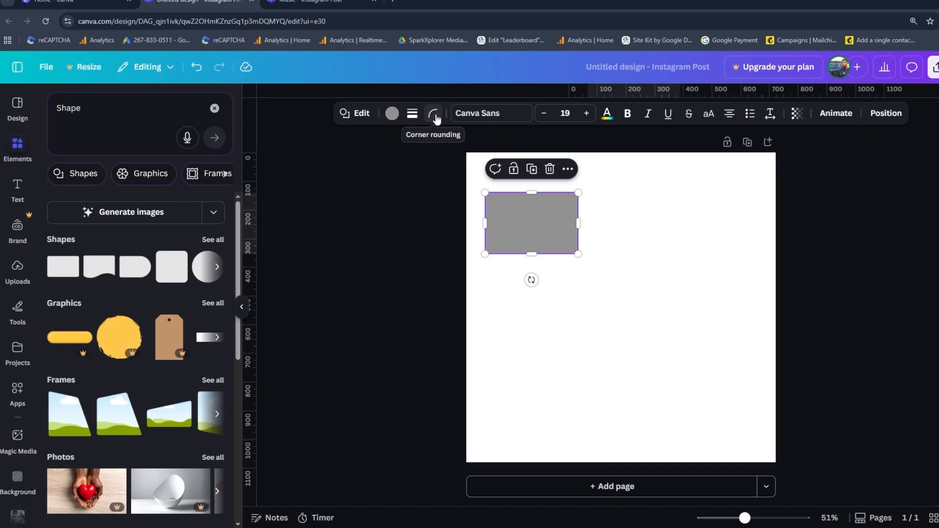
click(435, 118)
drag(394, 157, 358, 165)
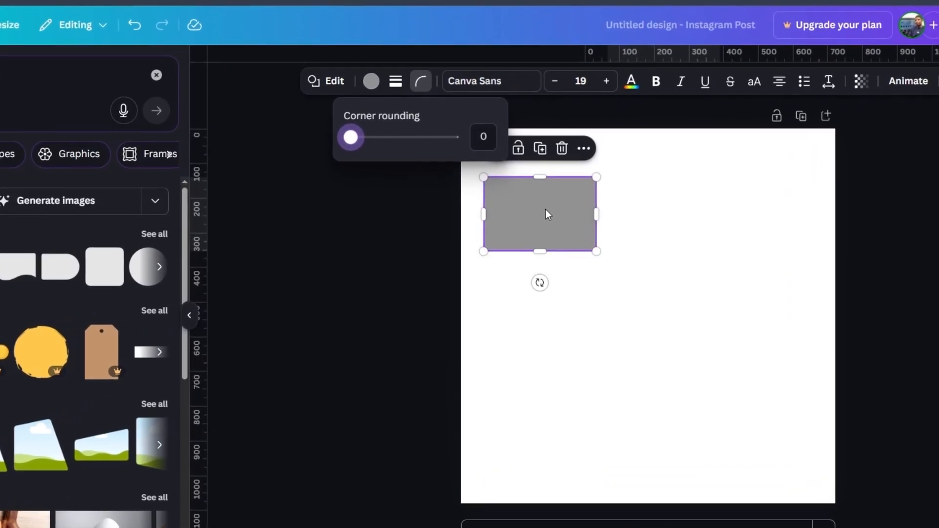
click(545, 209)
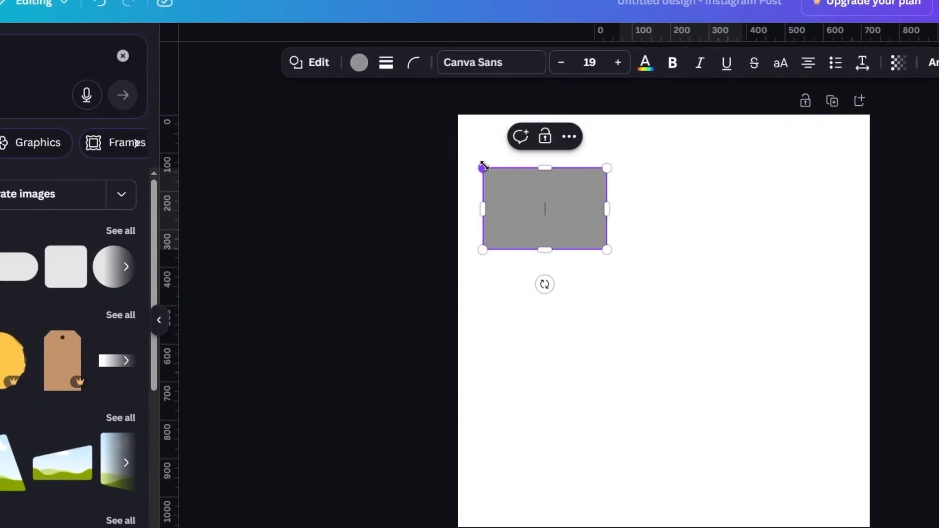
Resize the rectangle to a 540 × 540 px square filling the upper-left quarter of the page
drag(483, 167, 473, 121)
drag(556, 207, 582, 181)
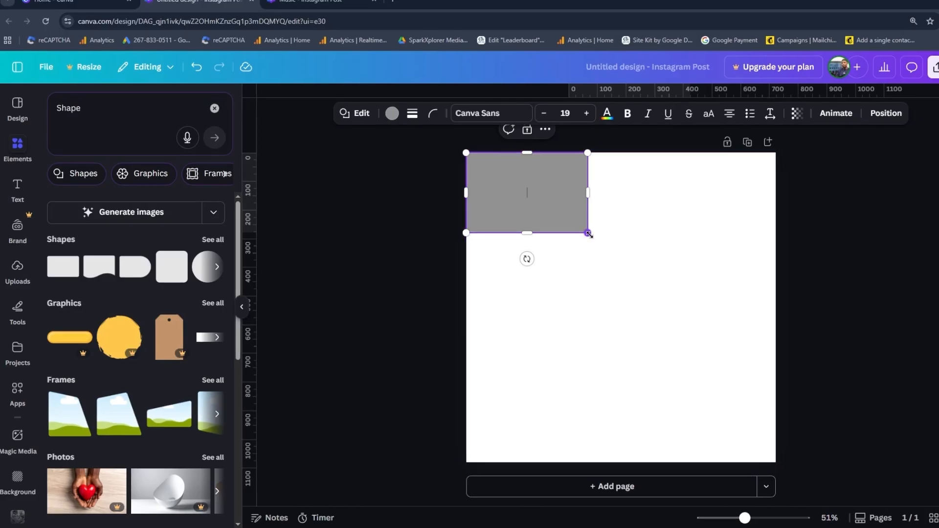
mouse_move(587, 192)
mouse_down()
mouse_move(602, 193)
mouse_move(576, 192)
mouse_up()
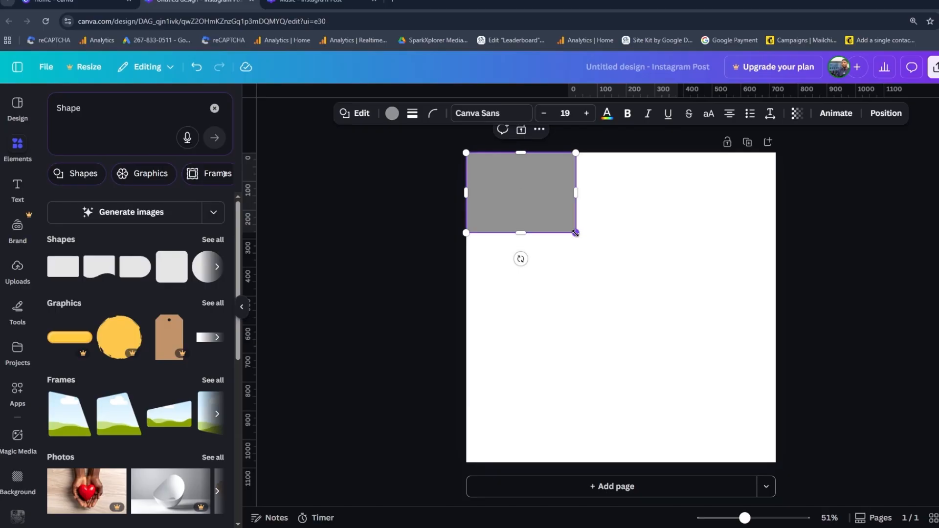
drag(575, 233, 613, 275)
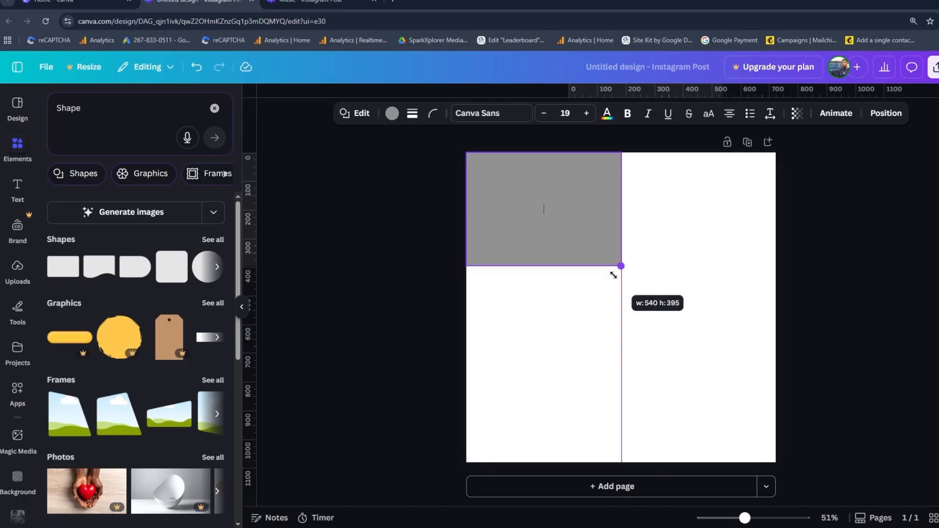
mouse_move(613, 275)
mouse_down()
mouse_move(609, 296)
mouse_move(606, 280)
mouse_up()
drag(547, 265, 551, 309)
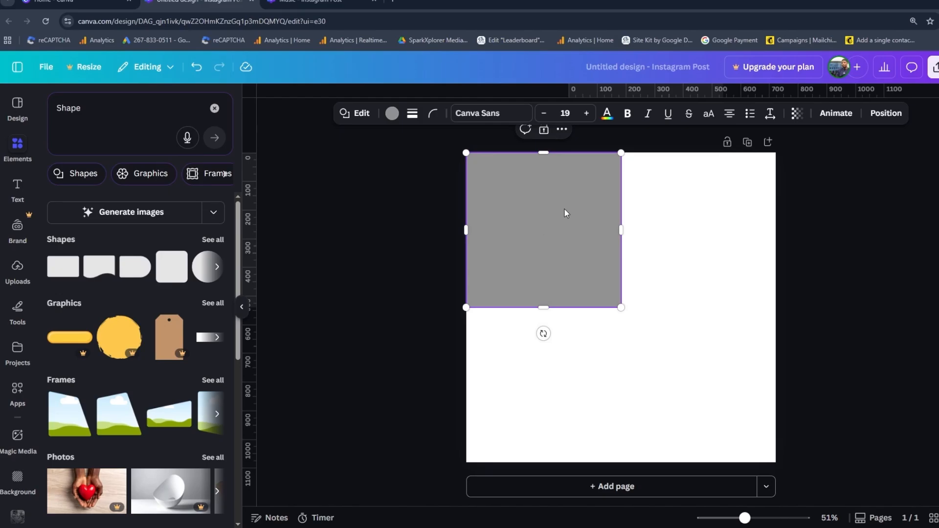
click(675, 271)
Duplicate the square three times and place the copies in the upper-right, lower-left and lower-right quarters of the page
click(588, 254)
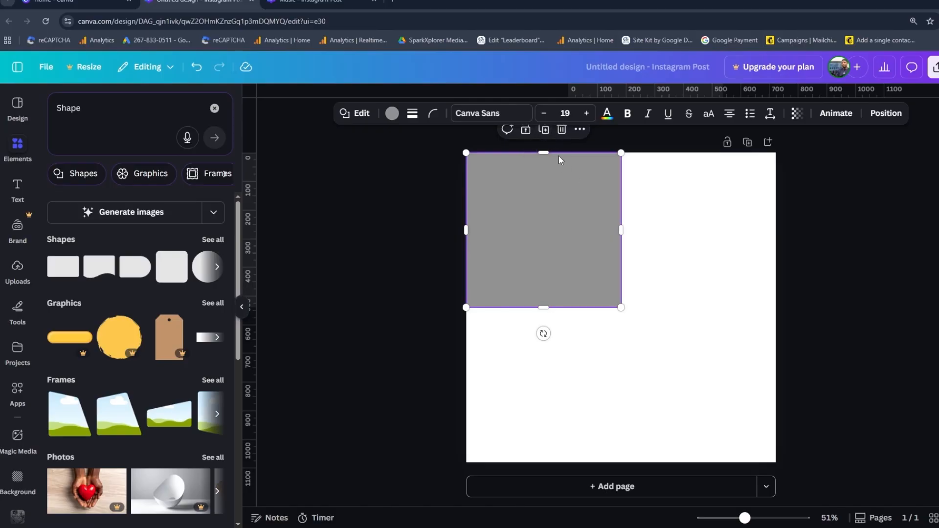
click(548, 135)
drag(578, 248, 728, 242)
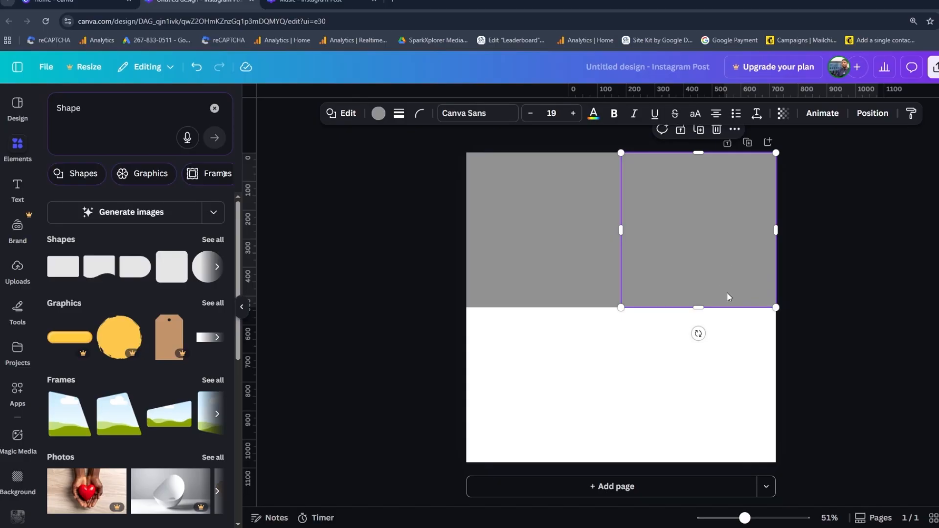
drag(724, 262, 565, 408)
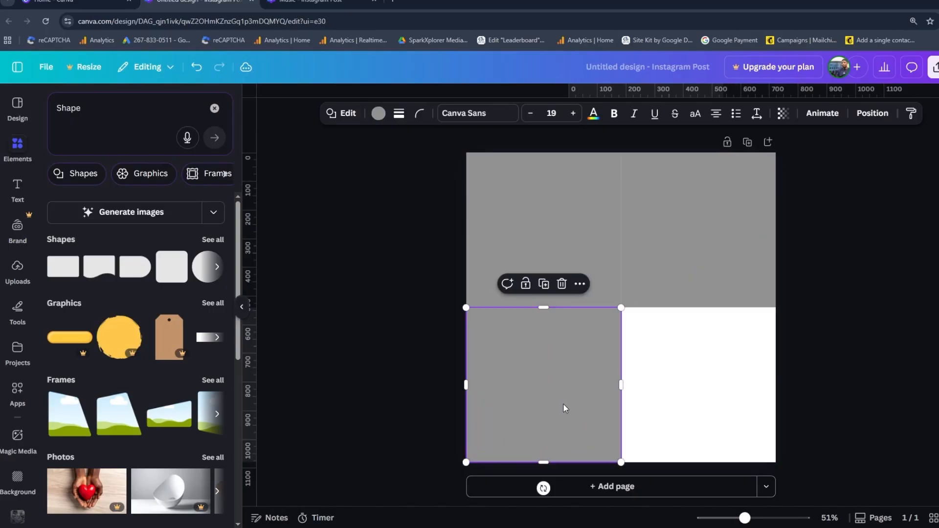
click(544, 285)
drag(578, 376, 729, 371)
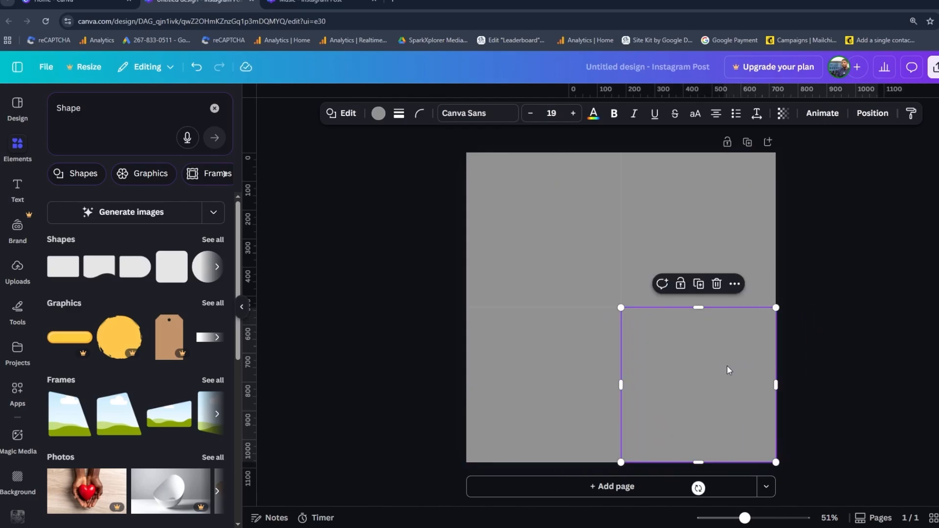
click(875, 347)
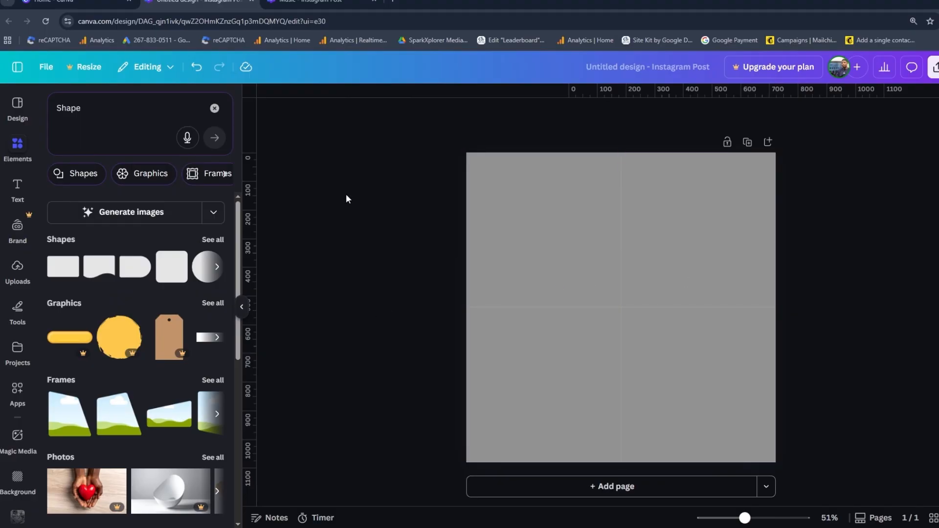
Select the upper-left square and show the design's layers
click(532, 224)
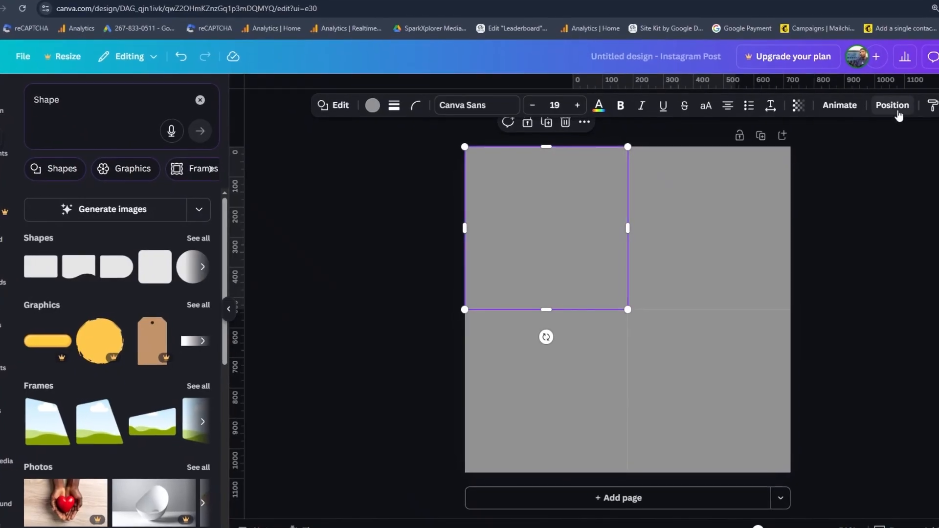
click(910, 111)
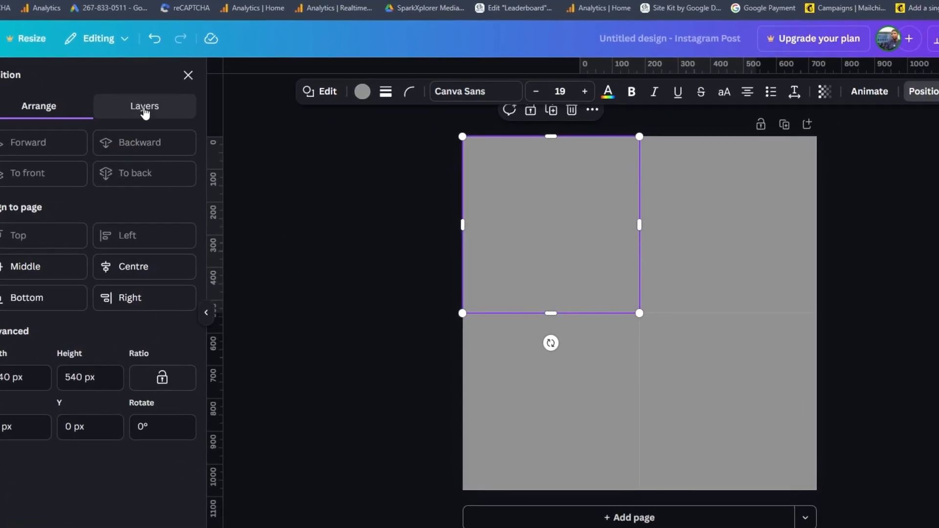
click(145, 112)
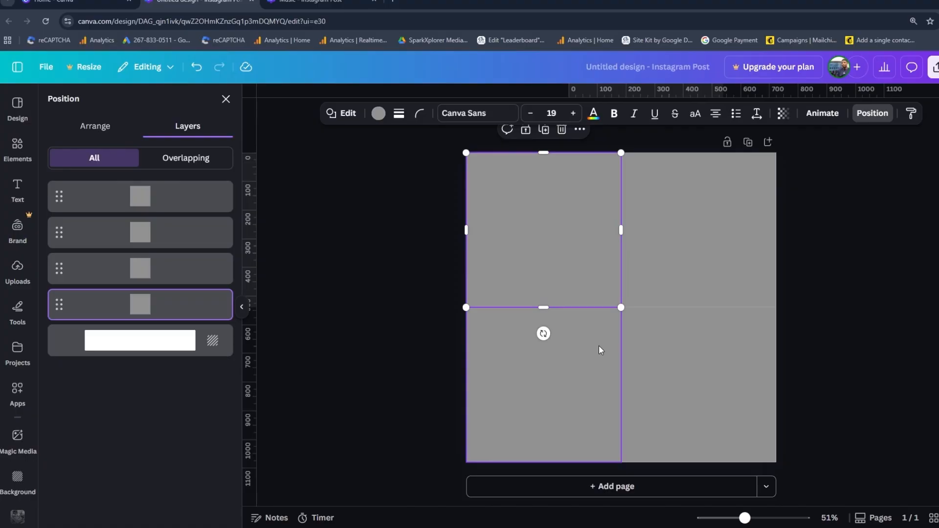
Add the uploaded test-tube rack image, scale it down and centre it horizontally in the upper-right square
click(17, 274)
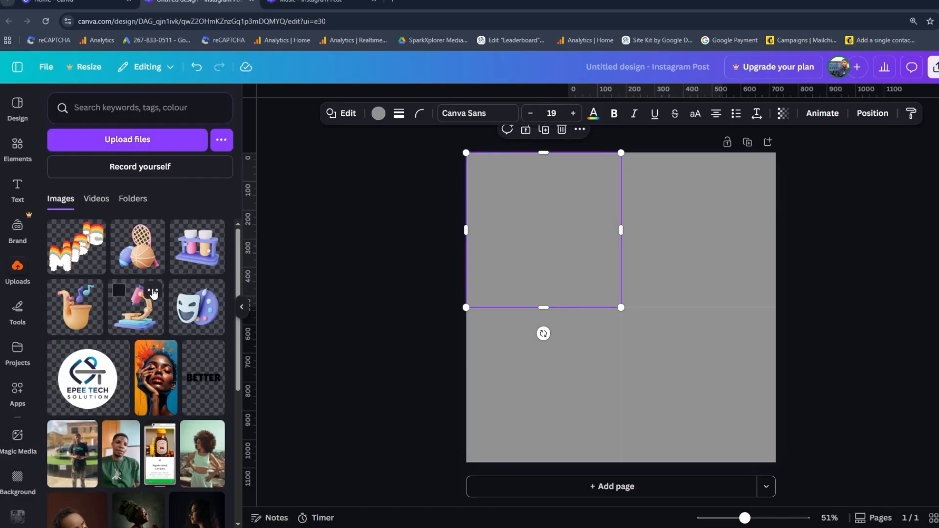
click(194, 265)
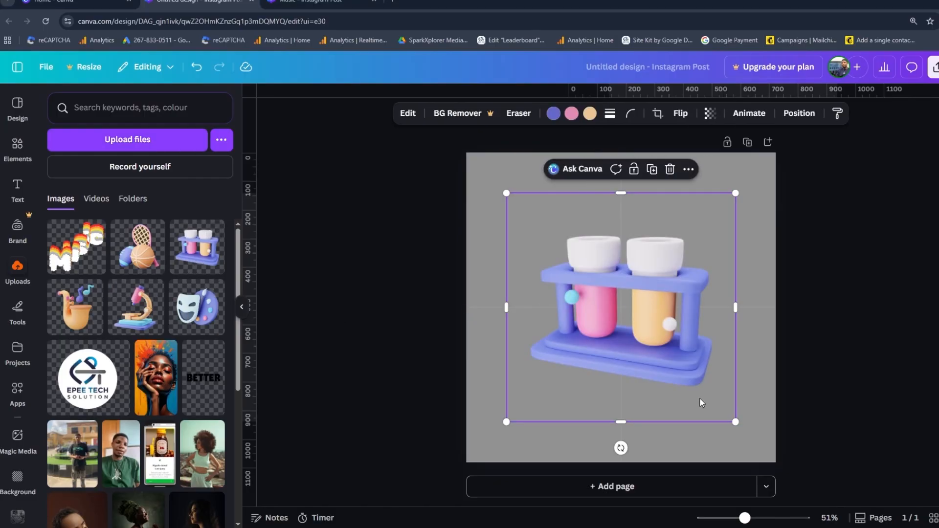
drag(735, 422, 601, 301)
drag(576, 246, 718, 267)
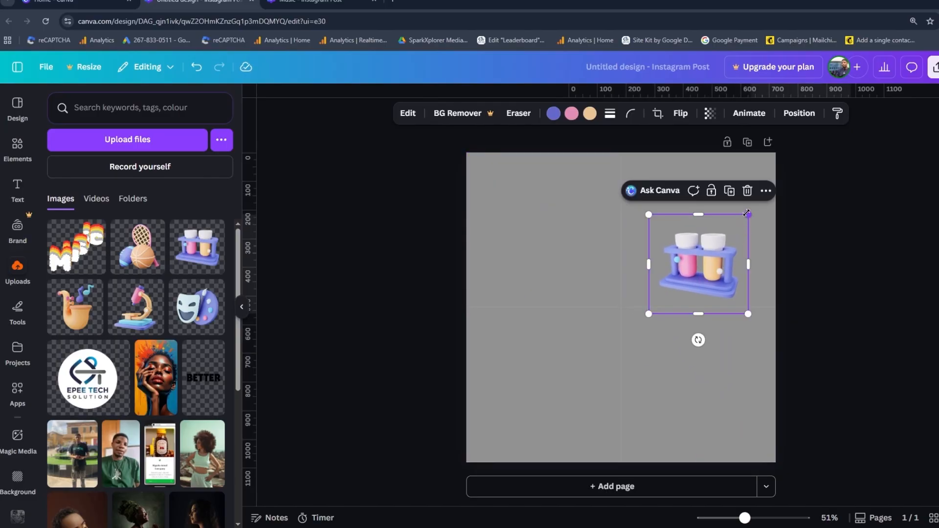
drag(748, 214, 763, 199)
drag(742, 248, 734, 249)
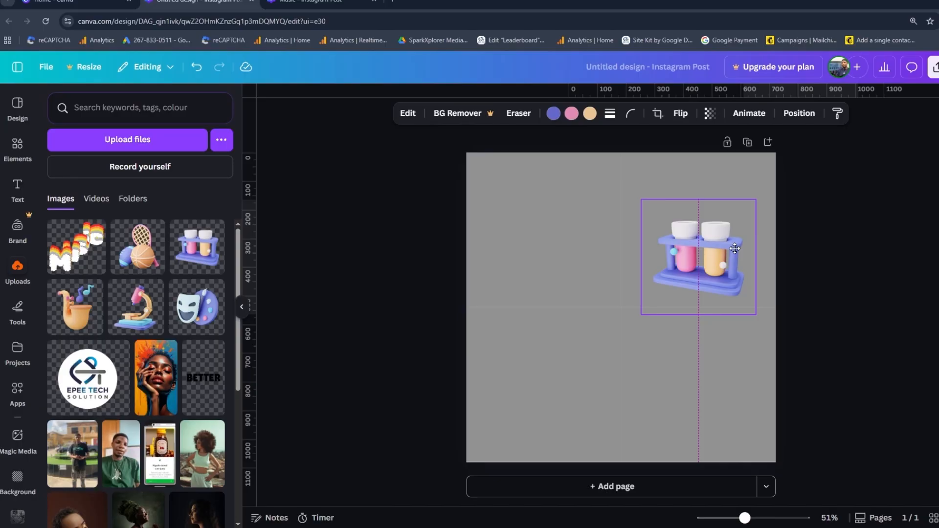
drag(735, 249, 734, 248)
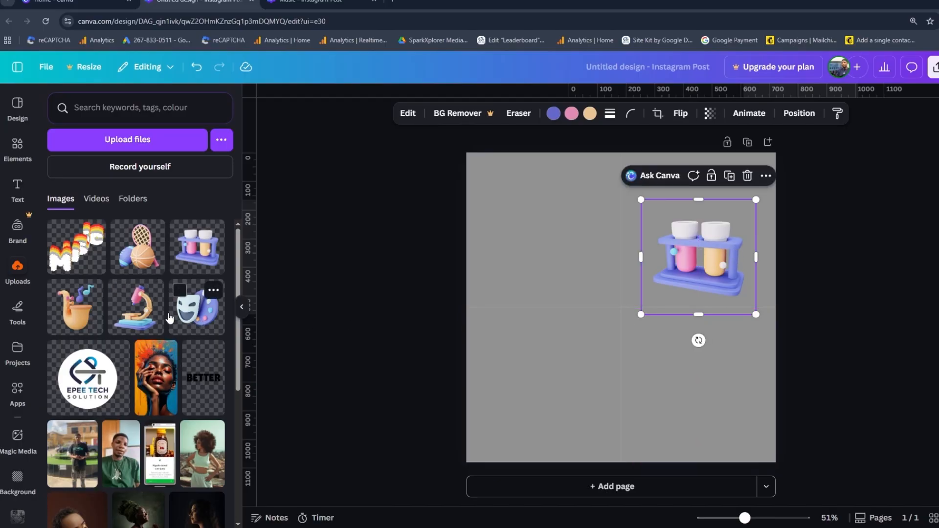
Add the uploaded microscope image, scale it down and place it in the lower-right square
click(132, 320)
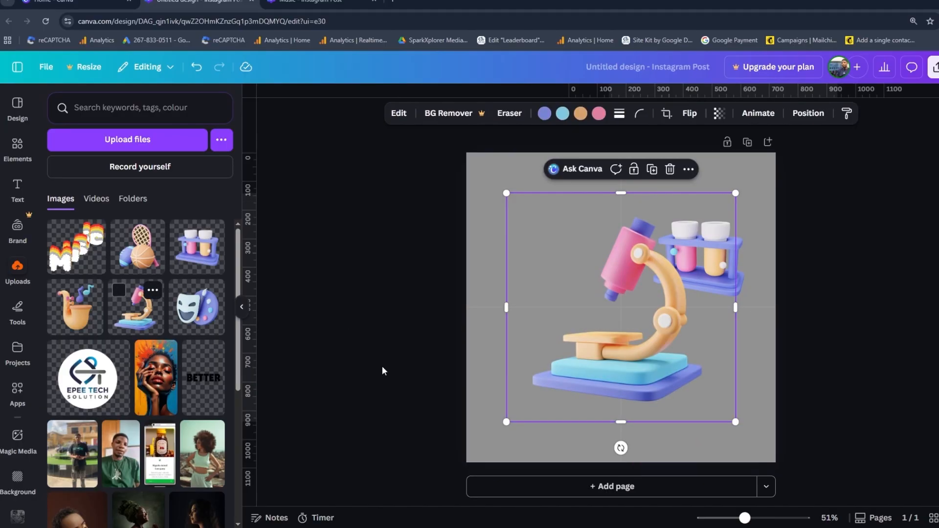
drag(735, 421, 639, 325)
drag(575, 269, 709, 402)
drag(774, 462, 760, 450)
mouse_move(733, 421)
mouse_down()
mouse_move(738, 434)
mouse_move(725, 435)
mouse_move(731, 430)
mouse_up()
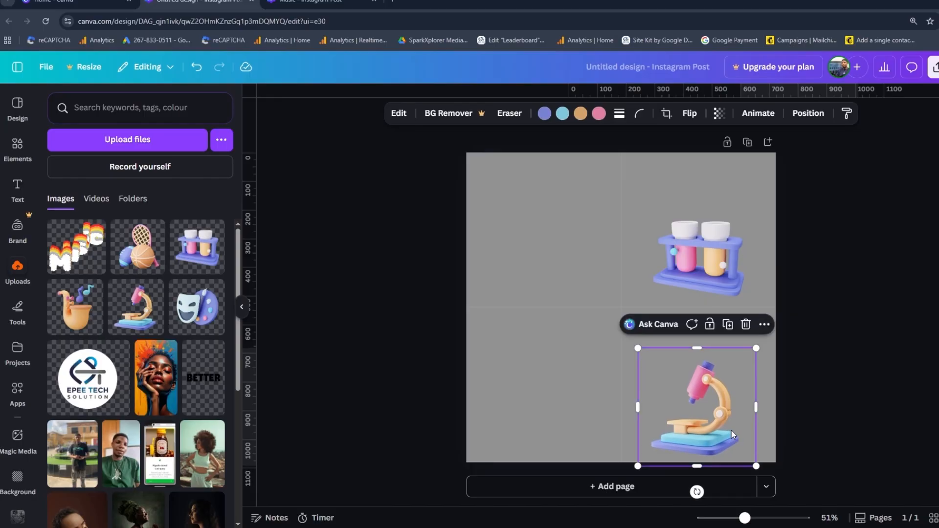
Add the uploaded saxophone image, scale it down and place it in the upper-left square
click(73, 313)
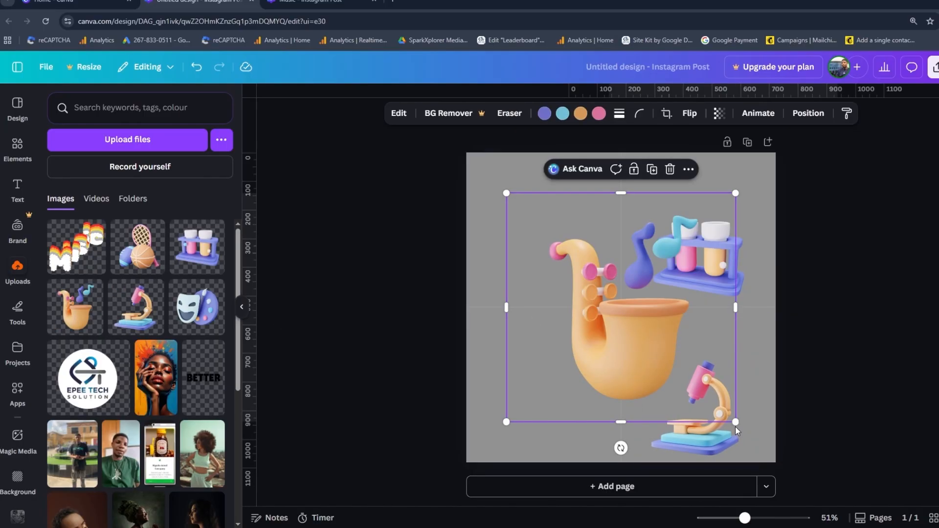
drag(734, 421, 601, 289)
drag(559, 252, 547, 265)
drag(591, 209, 600, 200)
drag(568, 286, 565, 288)
Add the uploaded sports equipment image, scale it down and place it in the lower-left square
click(138, 262)
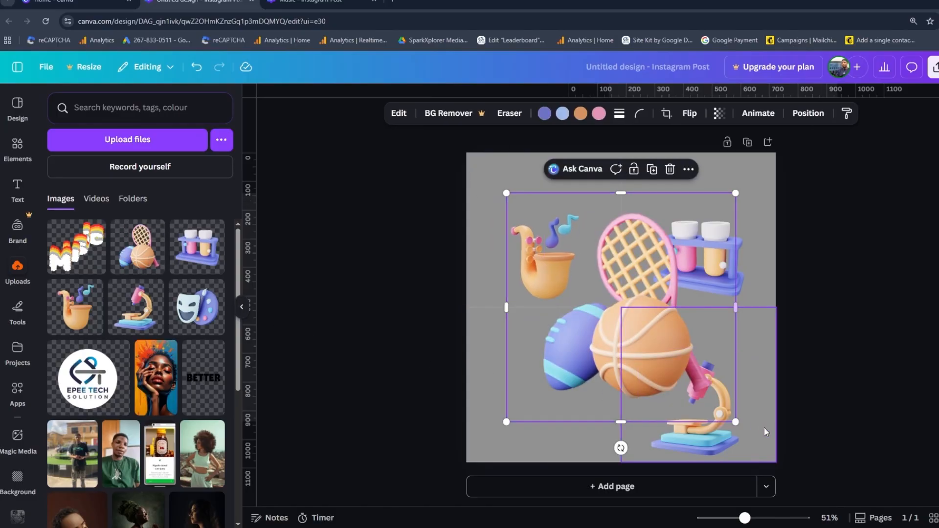
drag(734, 421, 652, 298)
drag(615, 273, 594, 408)
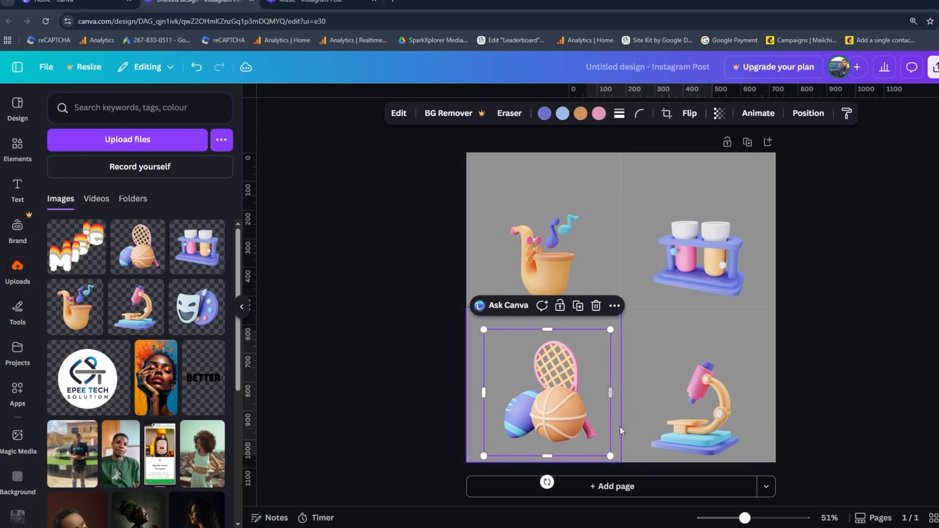
drag(610, 456, 592, 435)
drag(549, 402, 556, 423)
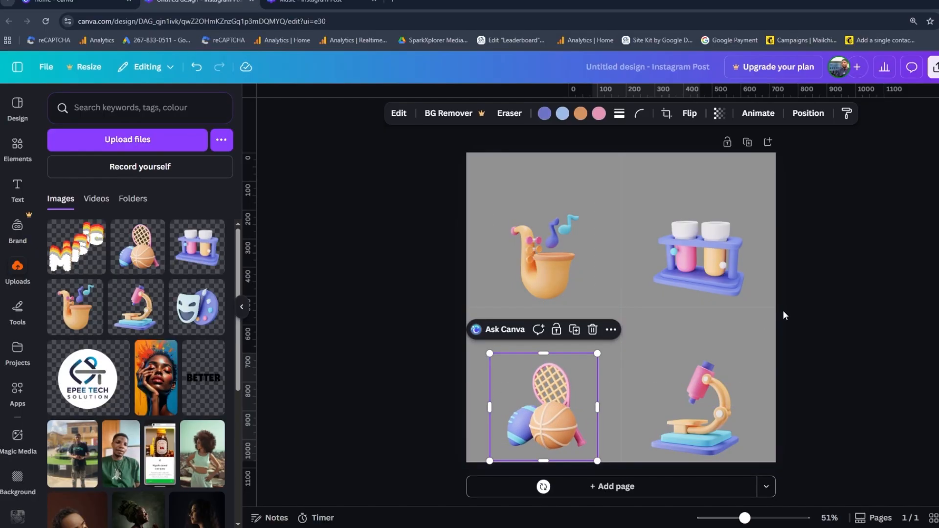
click(825, 289)
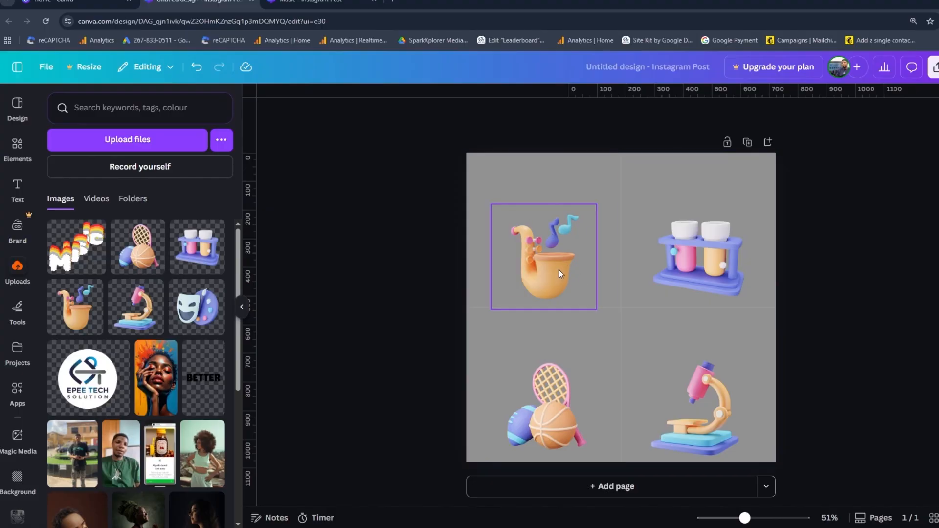
Select the upper-left square and open the full set of photo colours for its fill
click(609, 182)
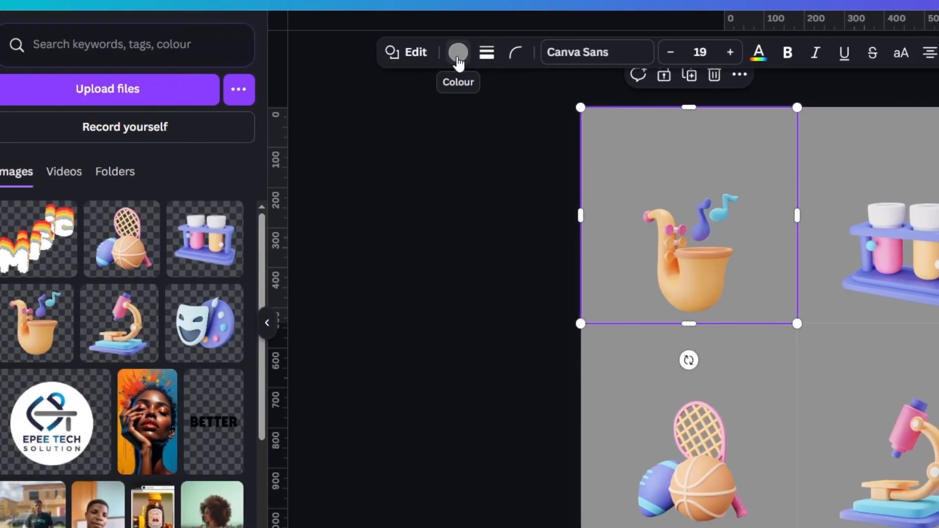
click(459, 54)
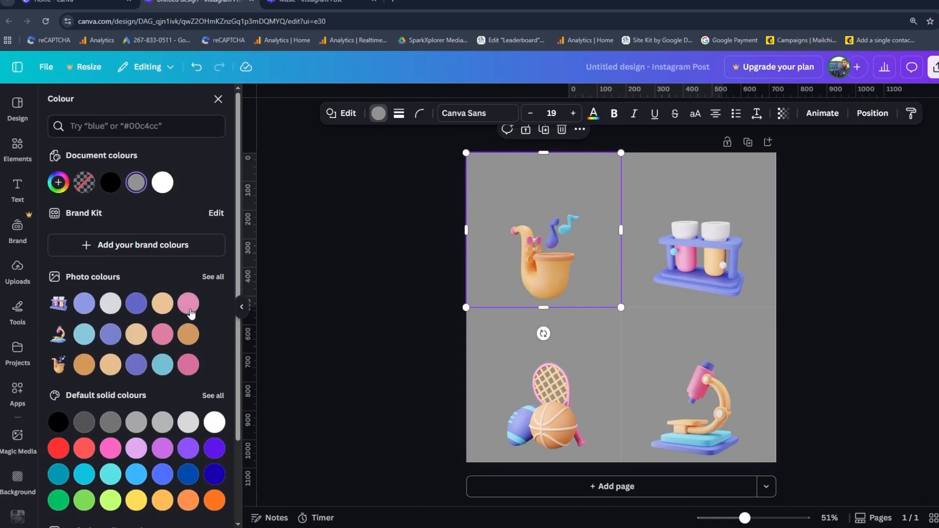
click(218, 277)
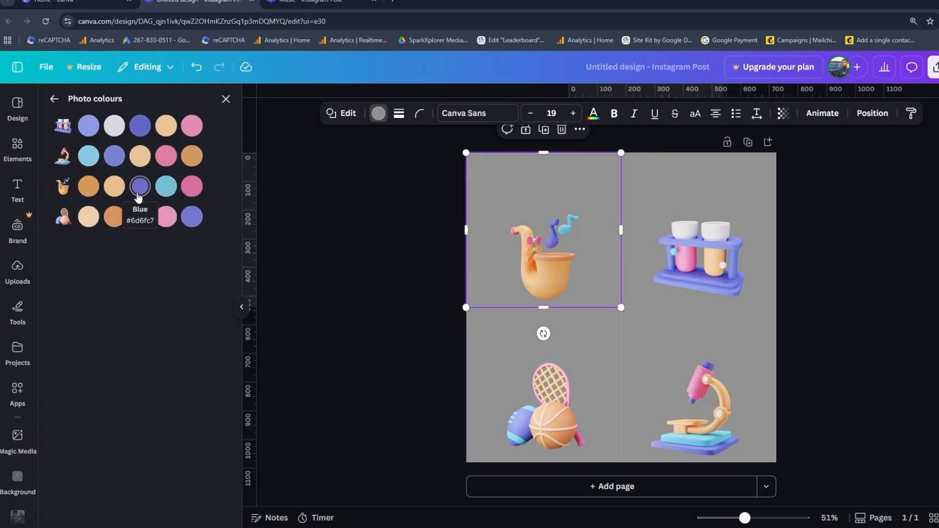
Try the saxophone image's photo colours on the upper-left square, settling on blue #6d6fc7
click(166, 191)
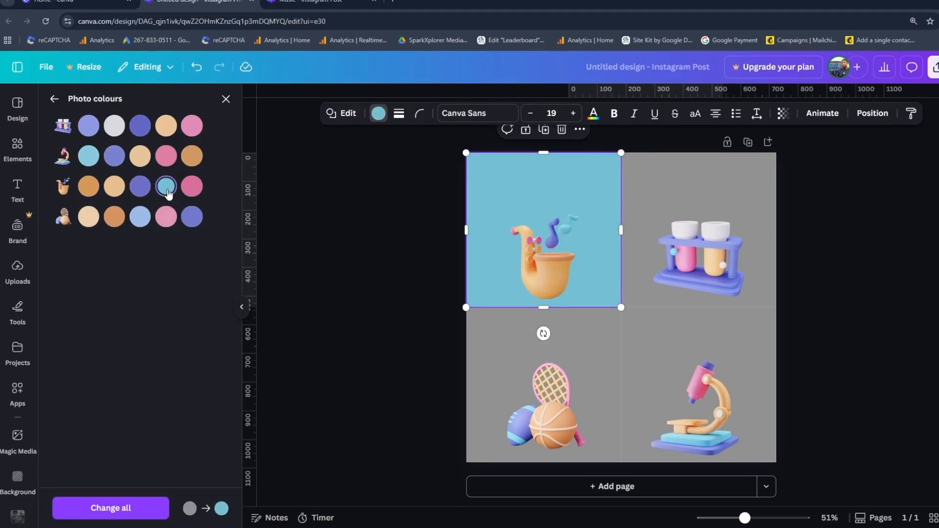
click(143, 190)
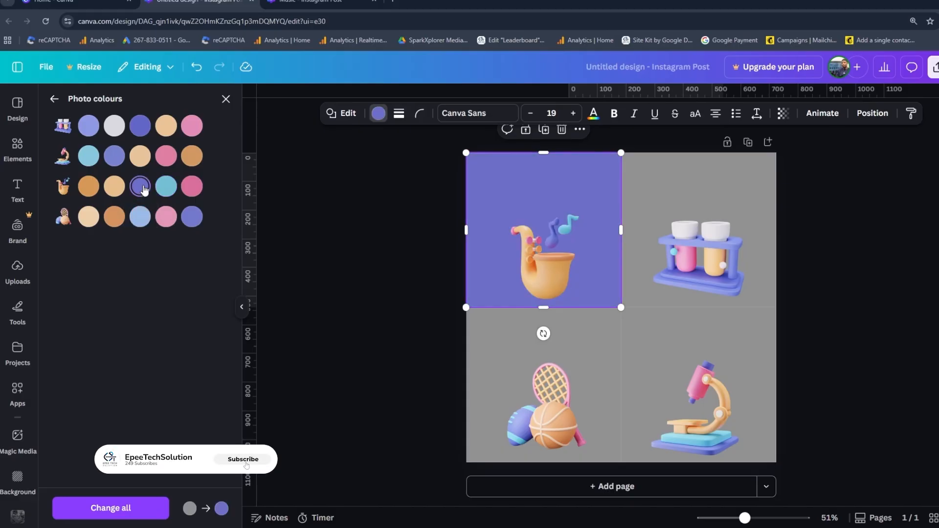
click(114, 187)
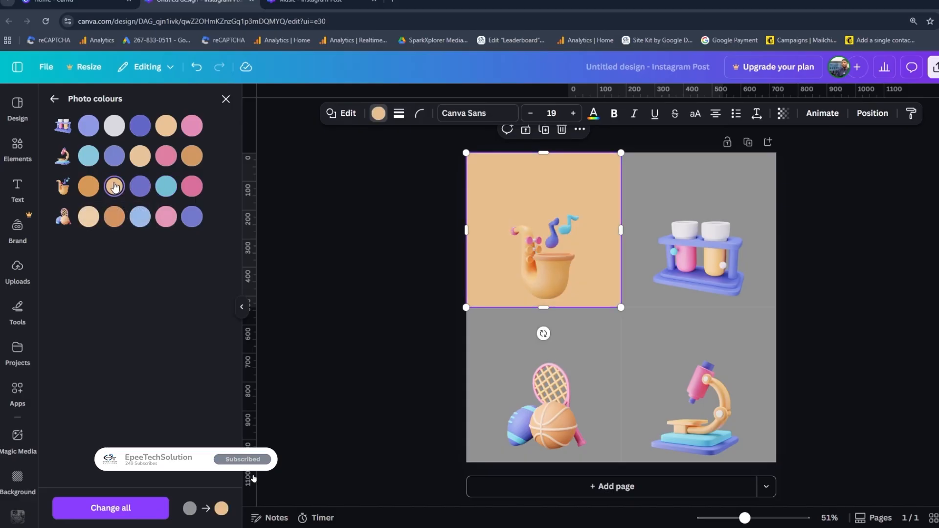
click(146, 193)
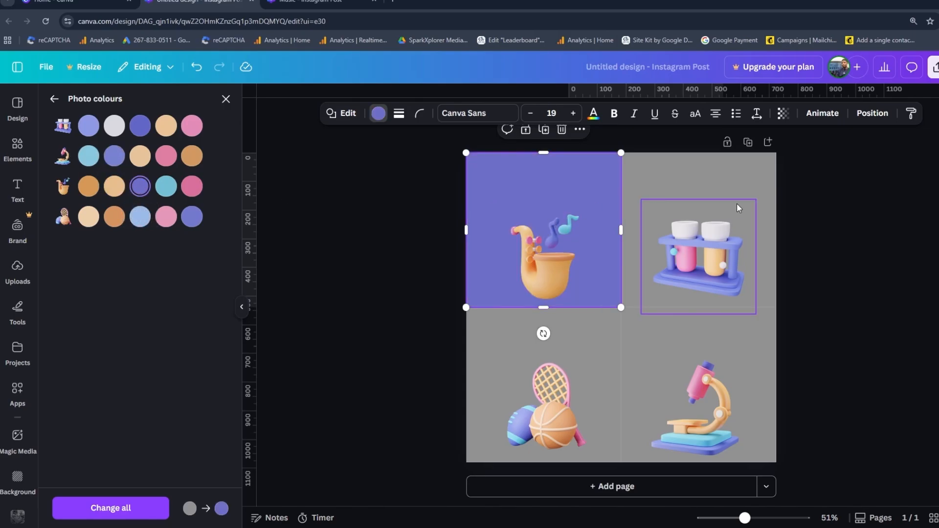
Fill the upper-right square with the peach photo colour of the test-tube rack image
click(762, 186)
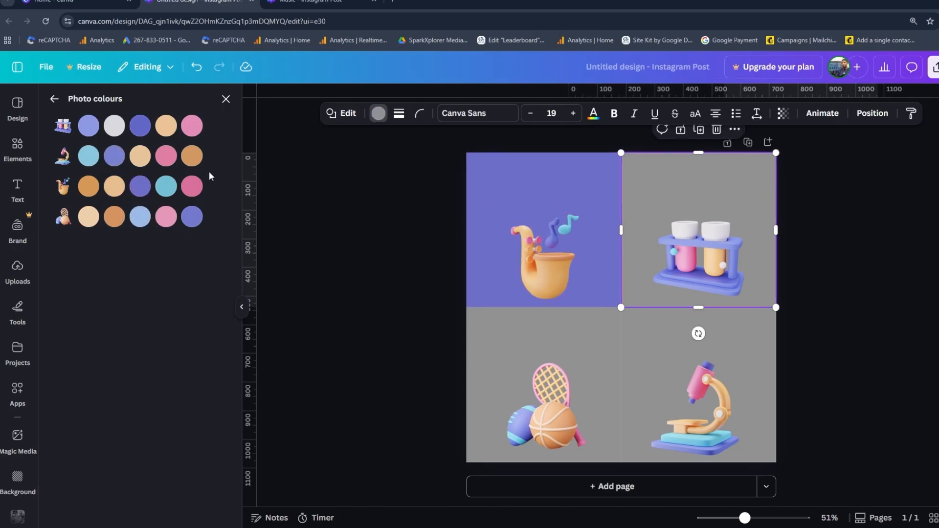
click(117, 128)
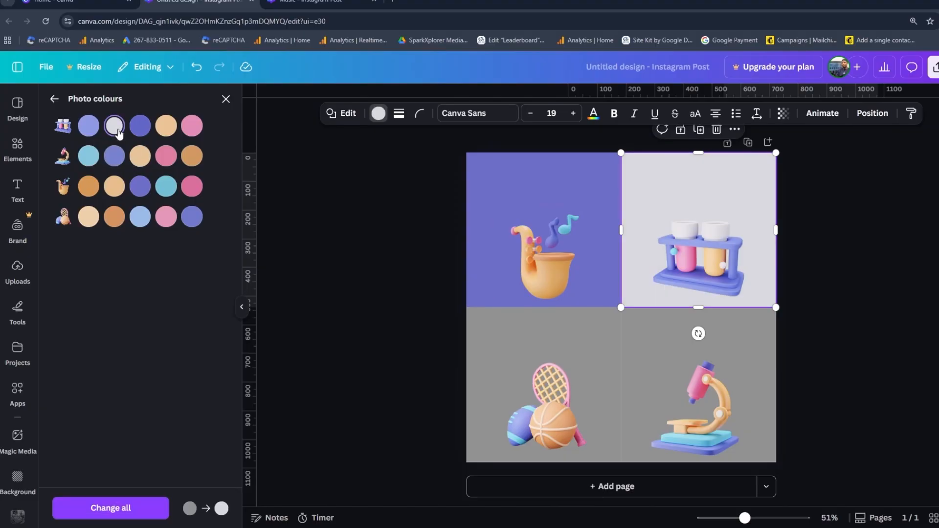
click(174, 133)
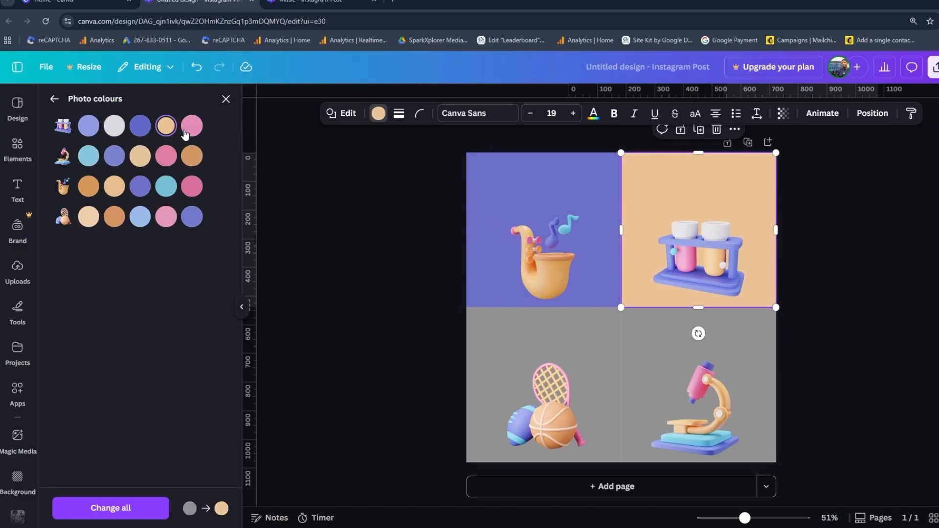
click(190, 134)
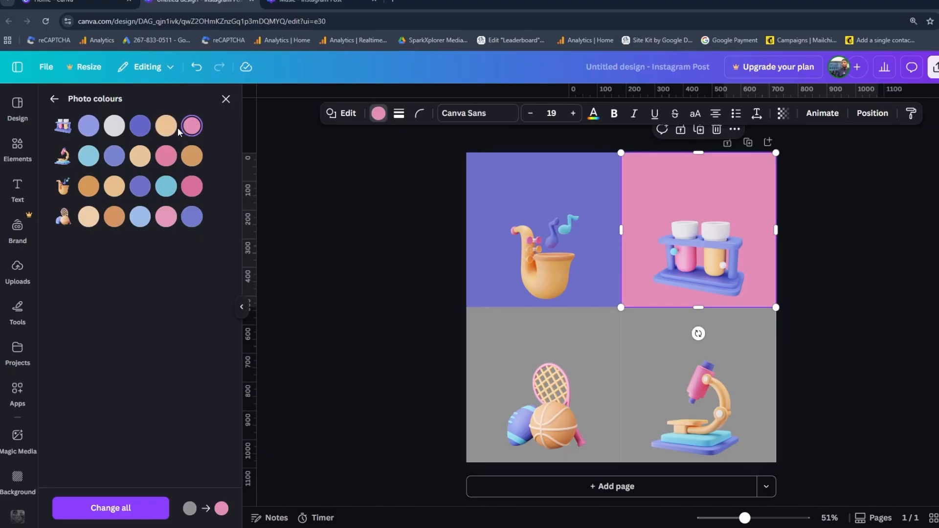
click(171, 129)
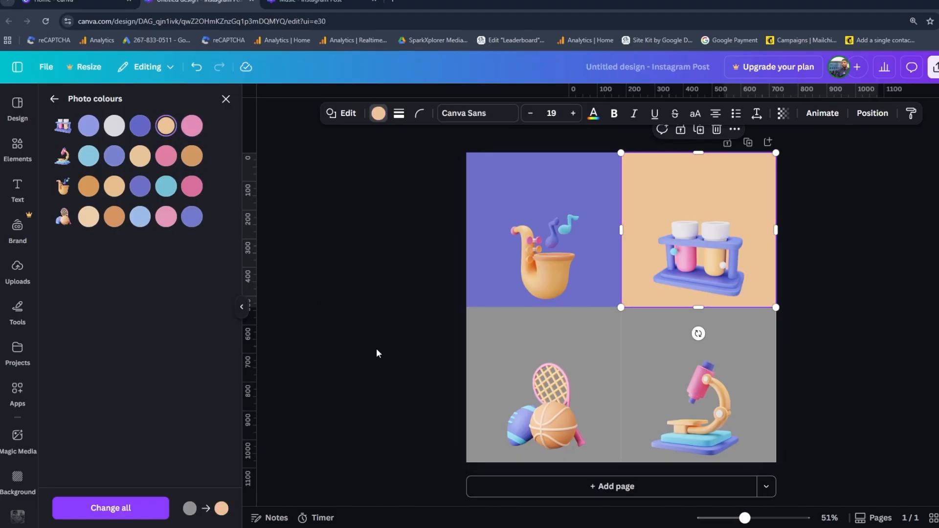
Fill the lower-left square with the pale peach photo colour of the sports equipment image
click(610, 333)
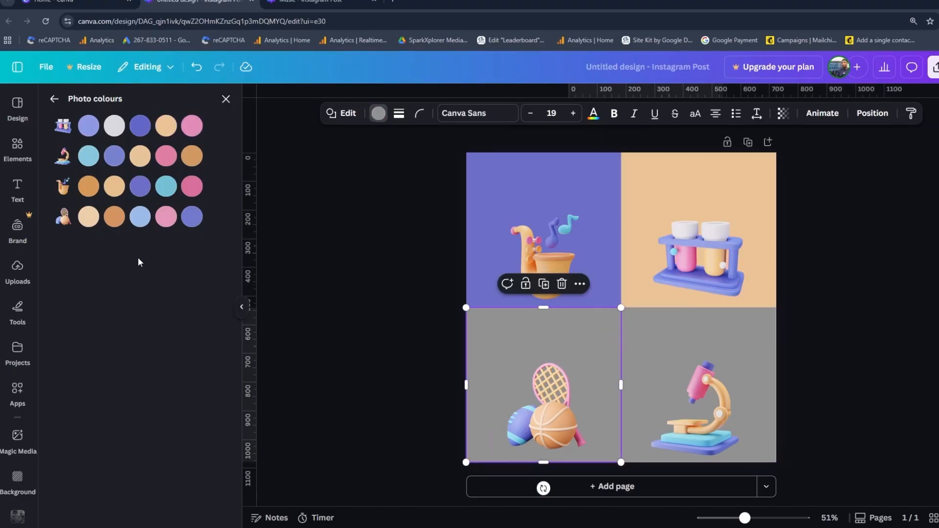
click(116, 220)
click(93, 219)
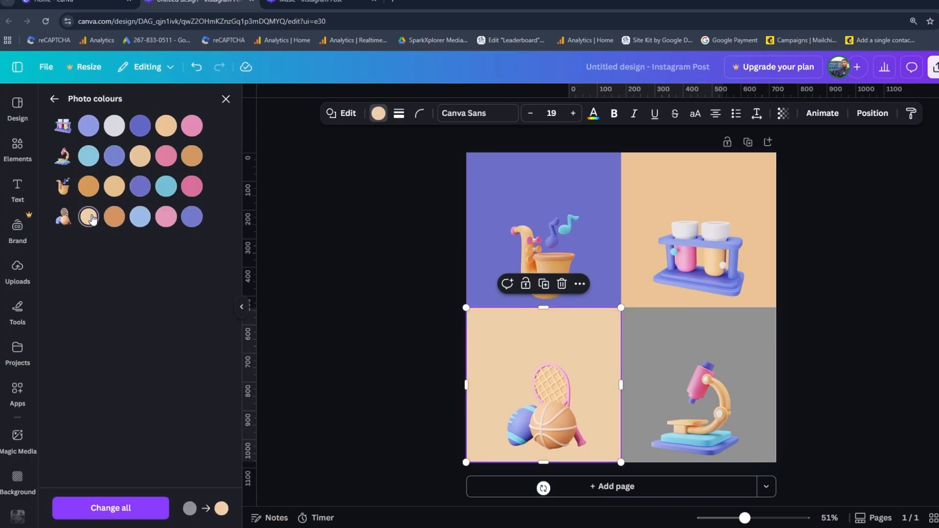
Fill the lower-right square with the light blue photo colour of the microscope image
click(767, 339)
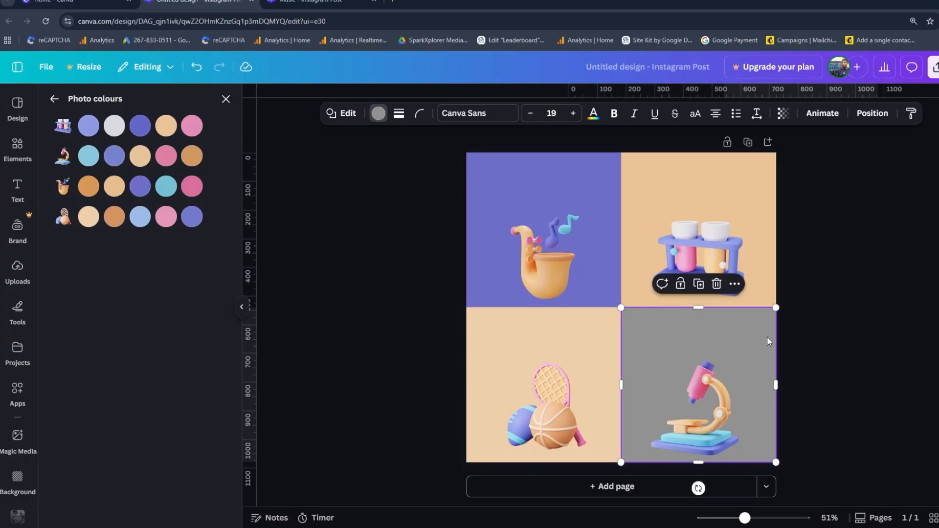
click(89, 156)
click(117, 158)
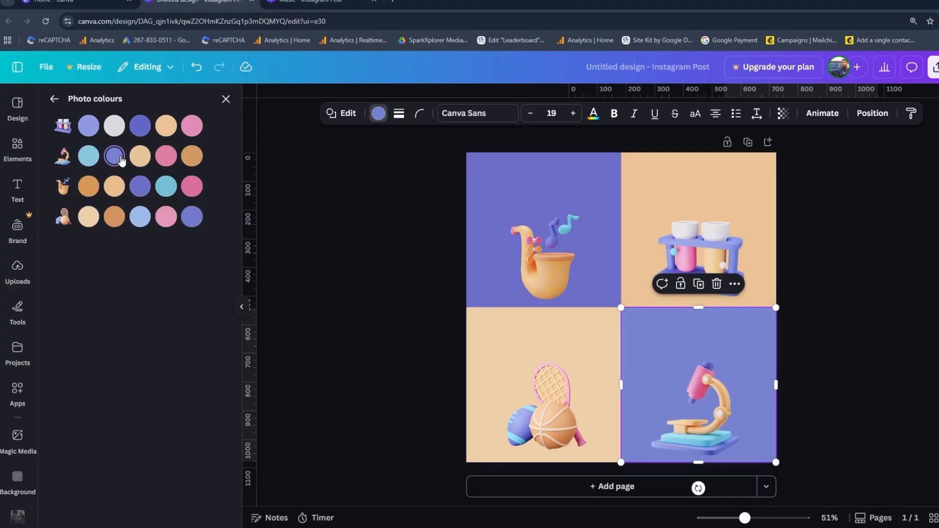
click(88, 156)
Fill the upper-left square with the pink photo colour of the saxophone image and deselect it
click(600, 177)
click(89, 187)
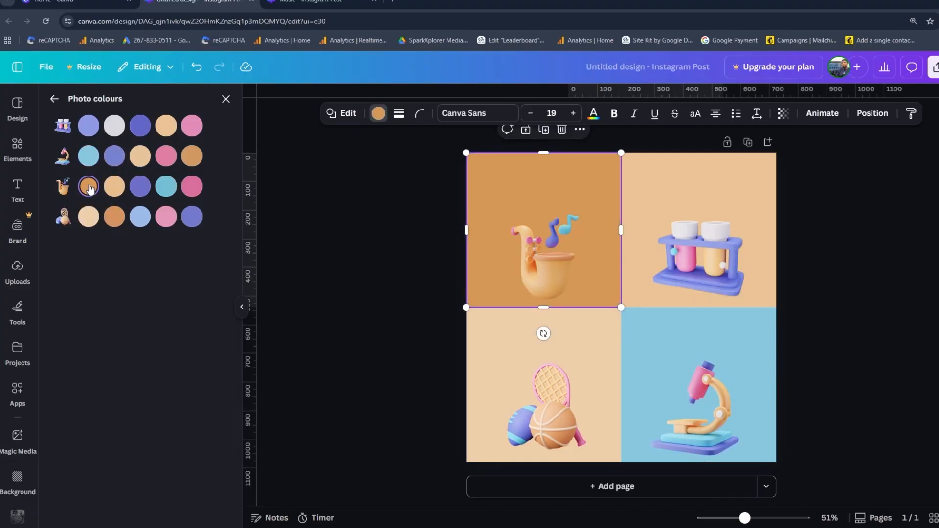
click(192, 187)
click(166, 194)
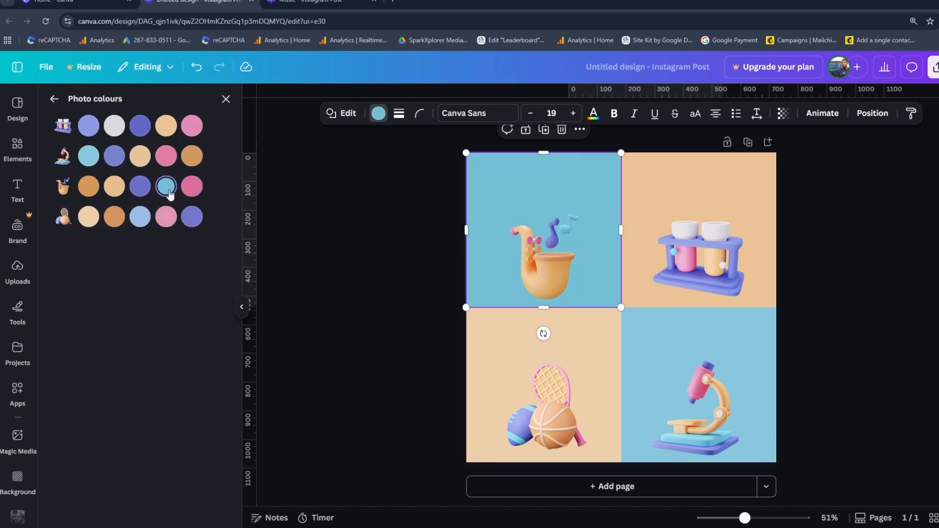
click(195, 195)
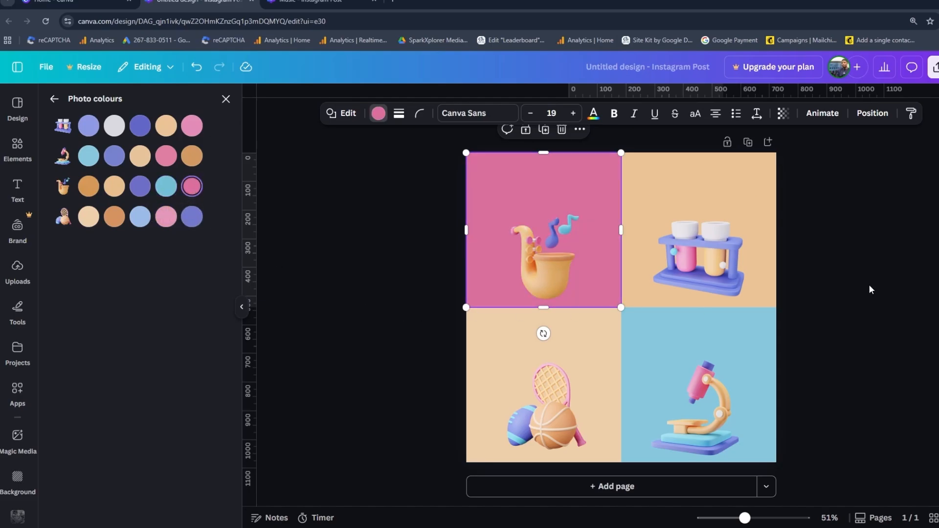
key(Escape)
click(820, 289)
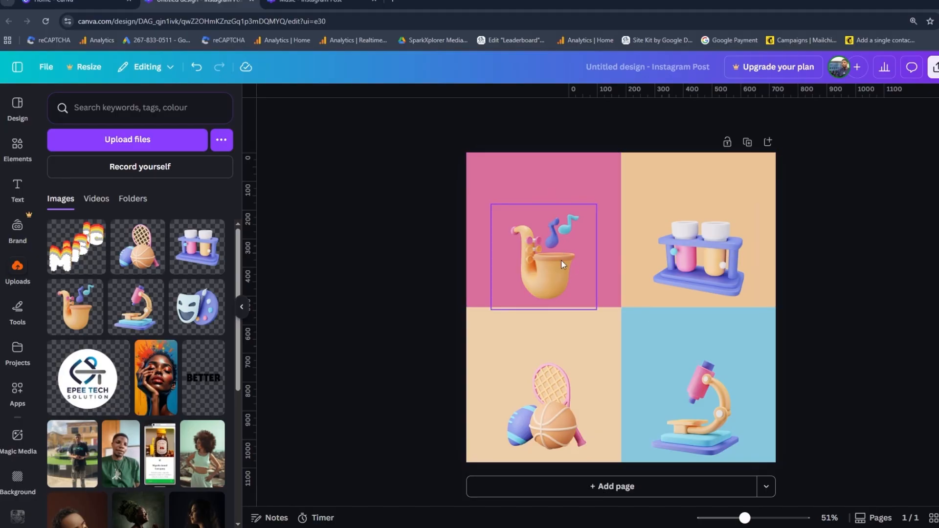
Add a heading to the page and replace its text with "Music"
click(18, 192)
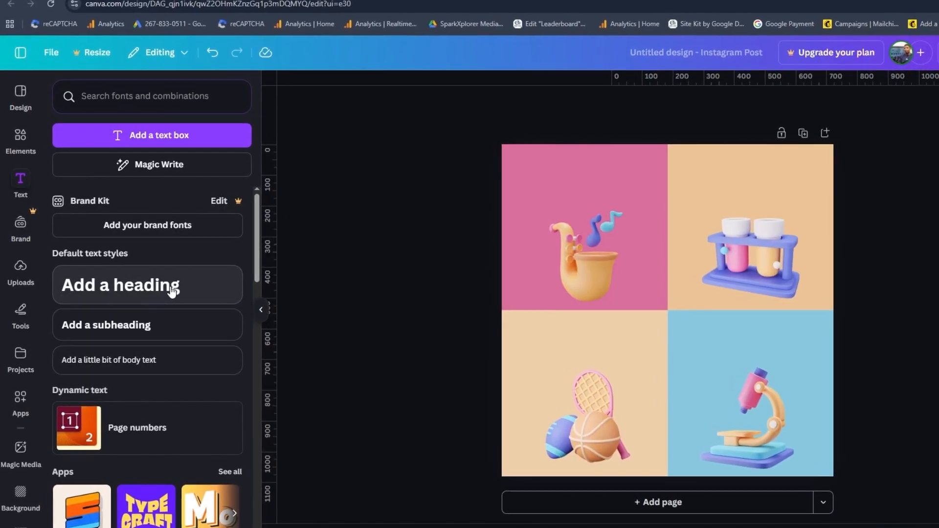
click(125, 290)
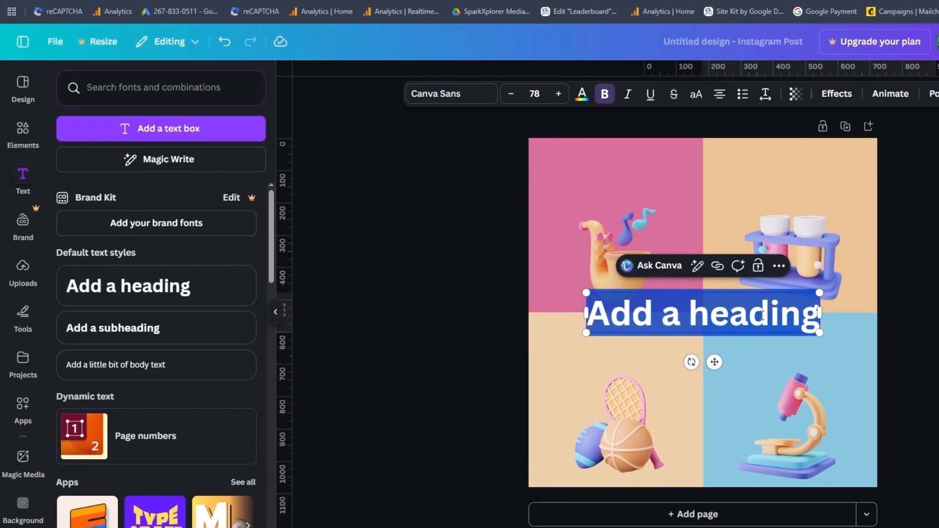
click(763, 315)
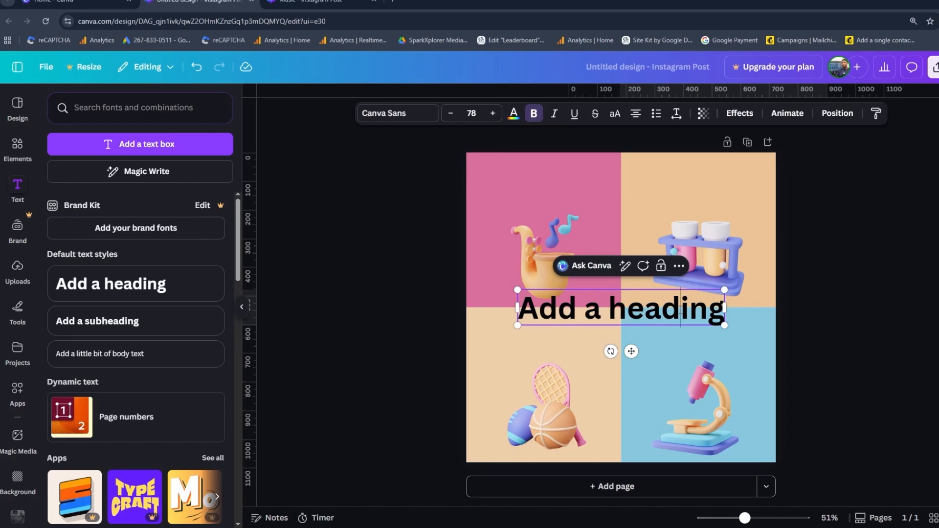
triple_click(769, 316)
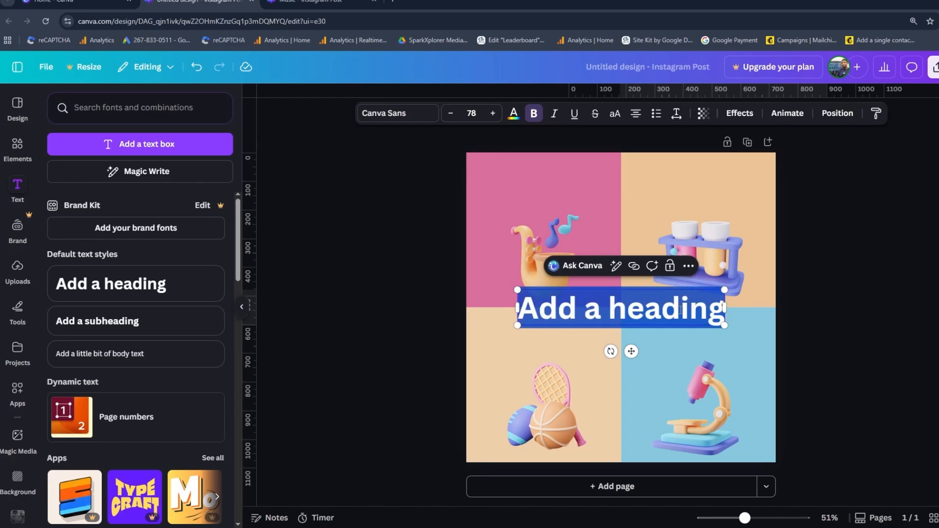
text(Music)
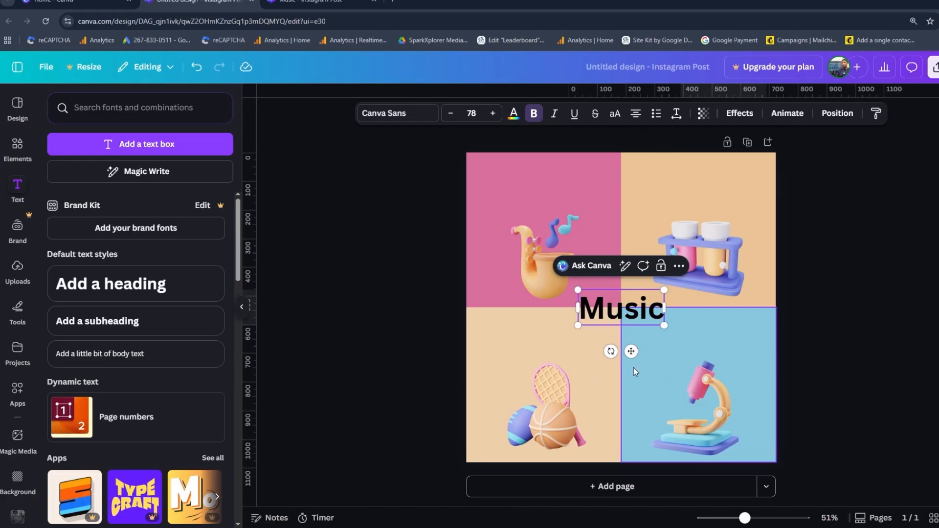
Move the "Music" heading above the saxophone in the upper-left square and scale it down to font size 50
drag(631, 351, 551, 233)
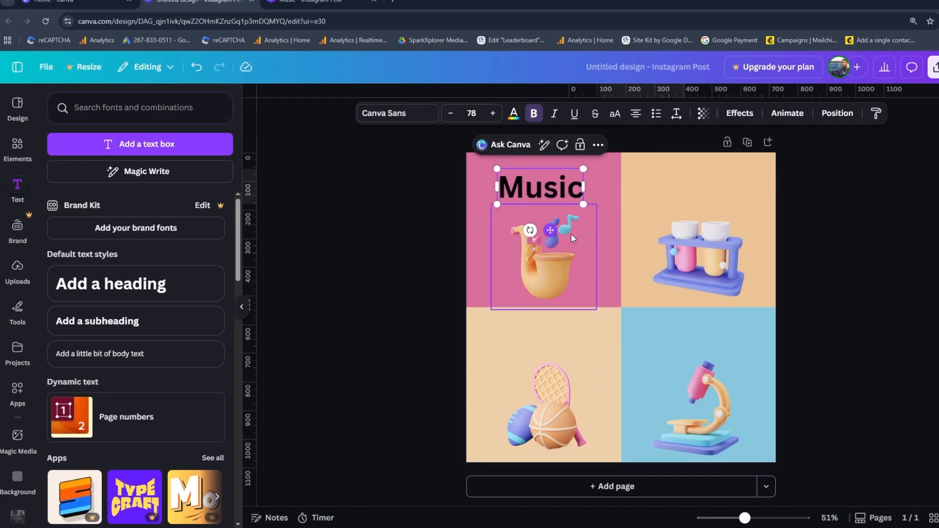
drag(583, 204, 553, 227)
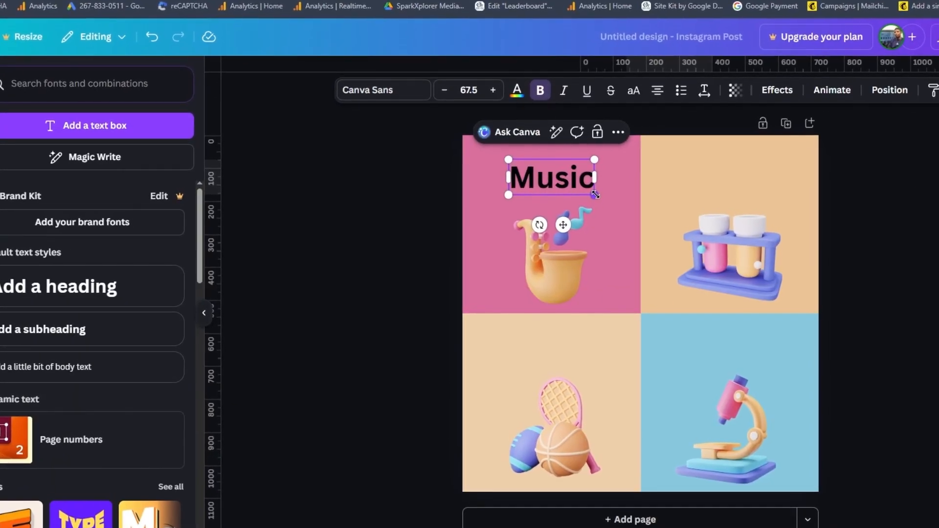
drag(592, 196, 564, 189)
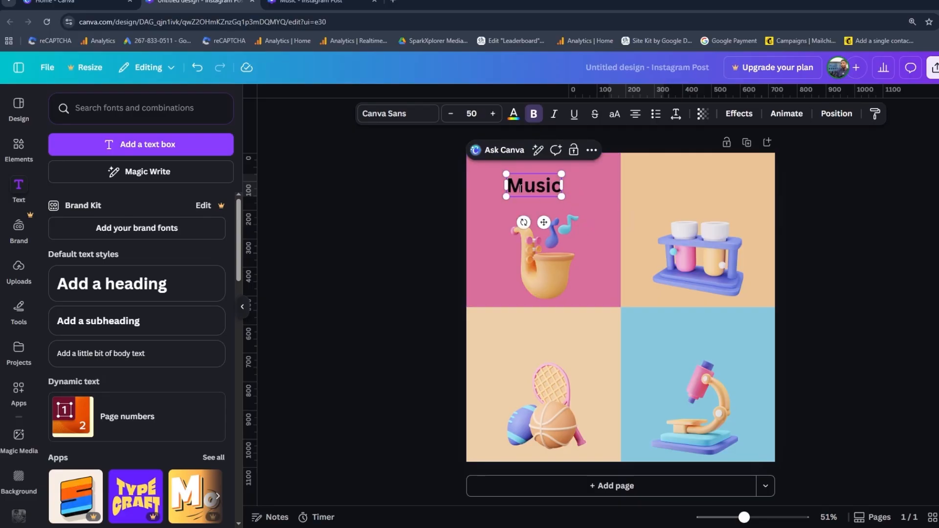
Nudge the "Music" heading to centre it above the saxophone and set its font to Brick Sans
drag(546, 220, 553, 221)
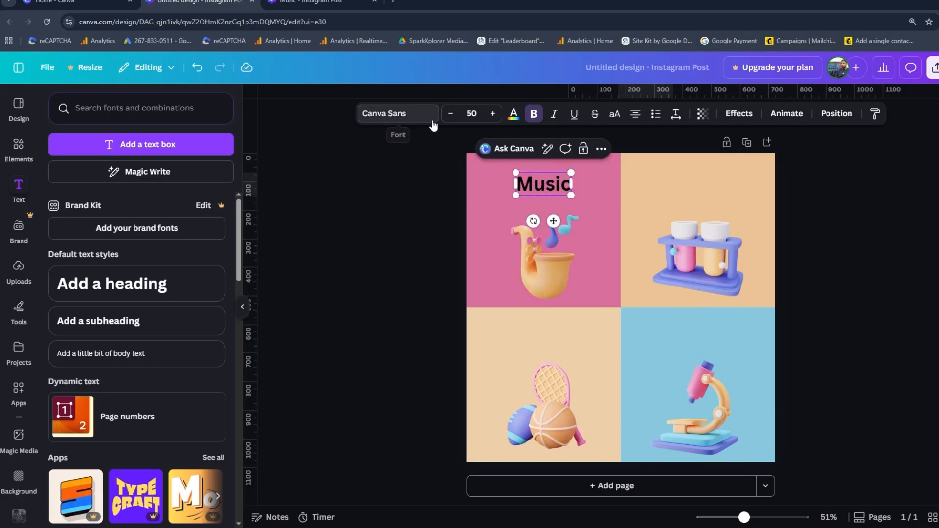
click(412, 114)
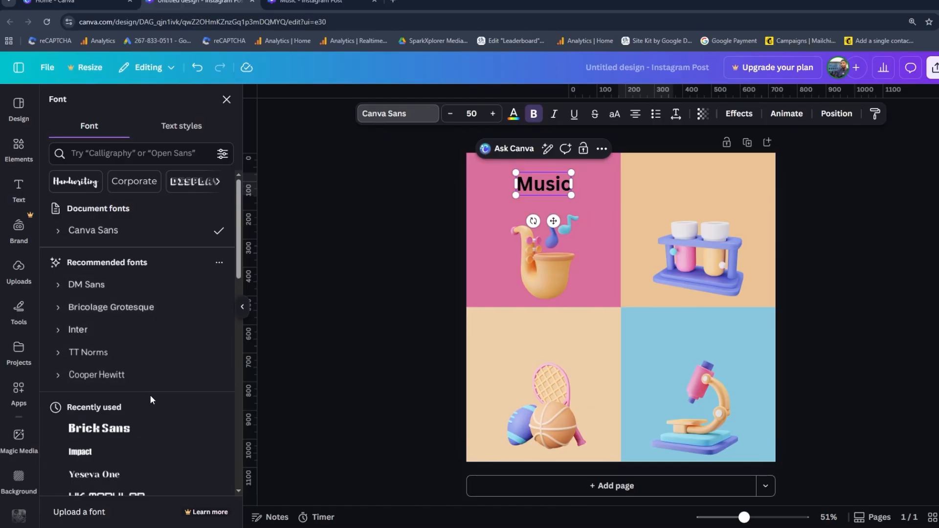
scroll(153, 416, down, 2)
scroll(153, 414, down, 1)
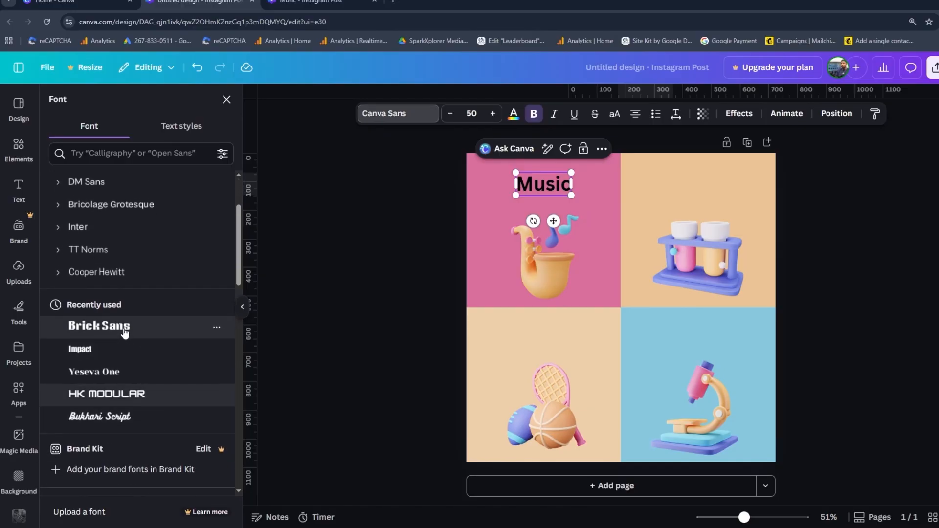
click(124, 331)
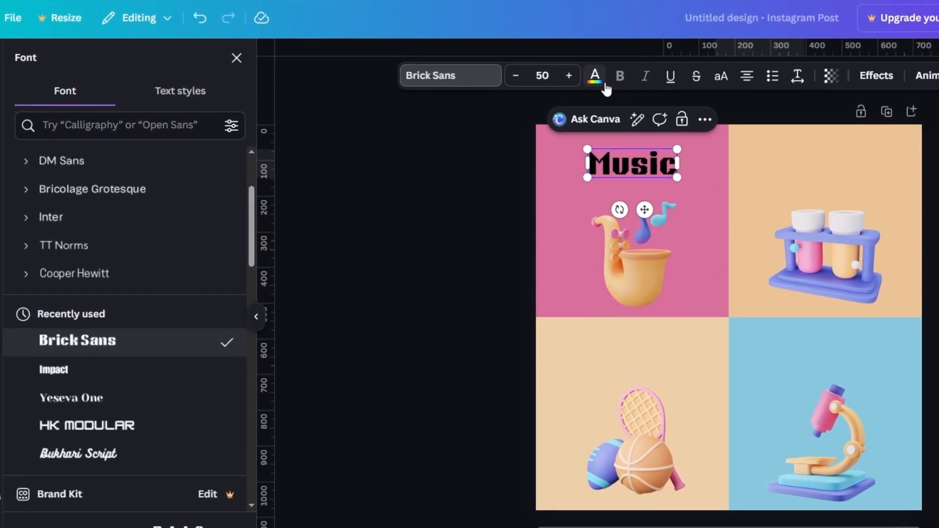
Set the text colour of the "Music" heading to white (#ffffff)
click(599, 84)
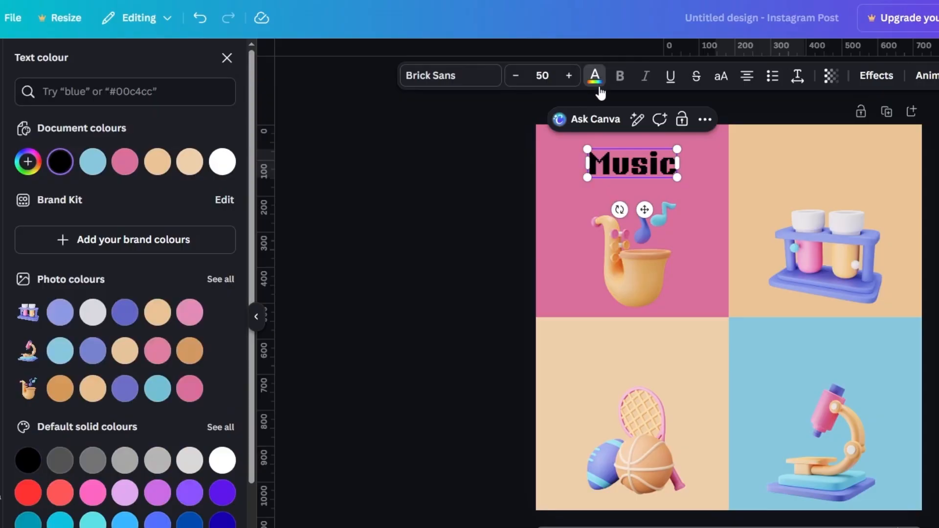
click(226, 169)
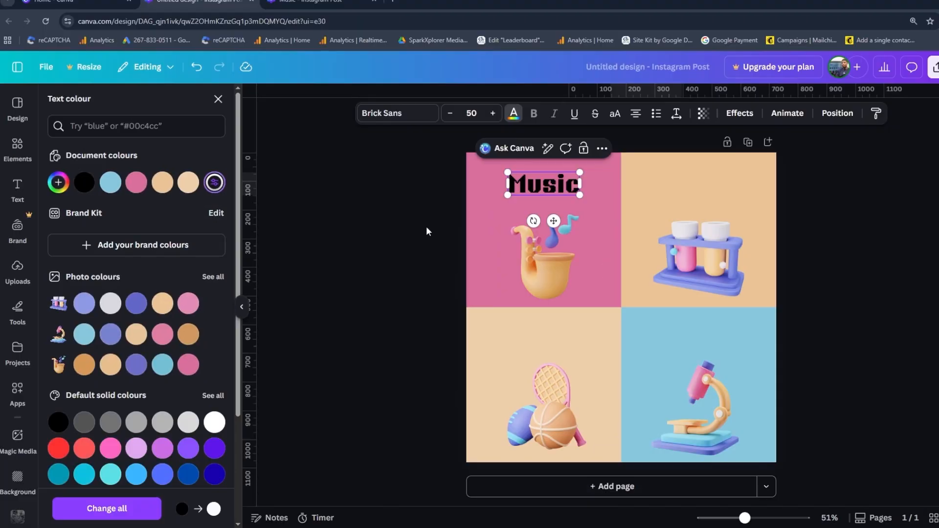
key(Escape)
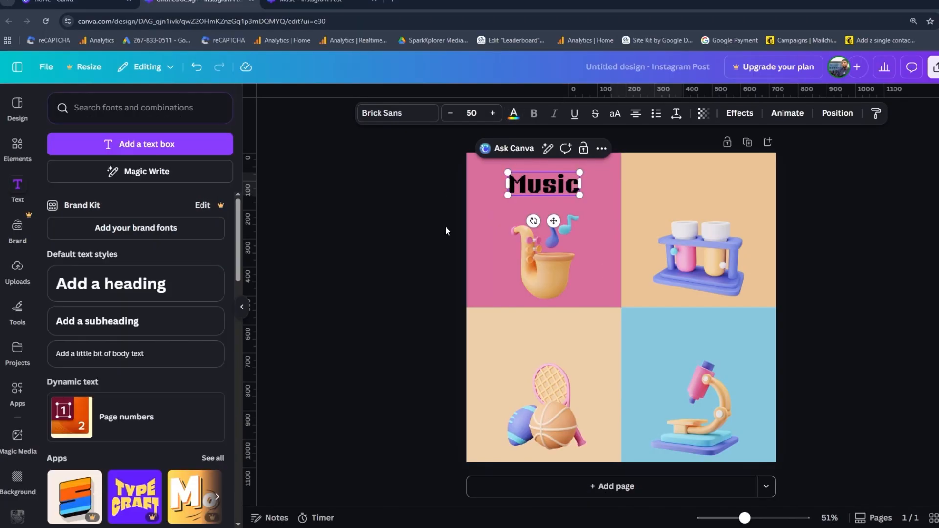
click(606, 204)
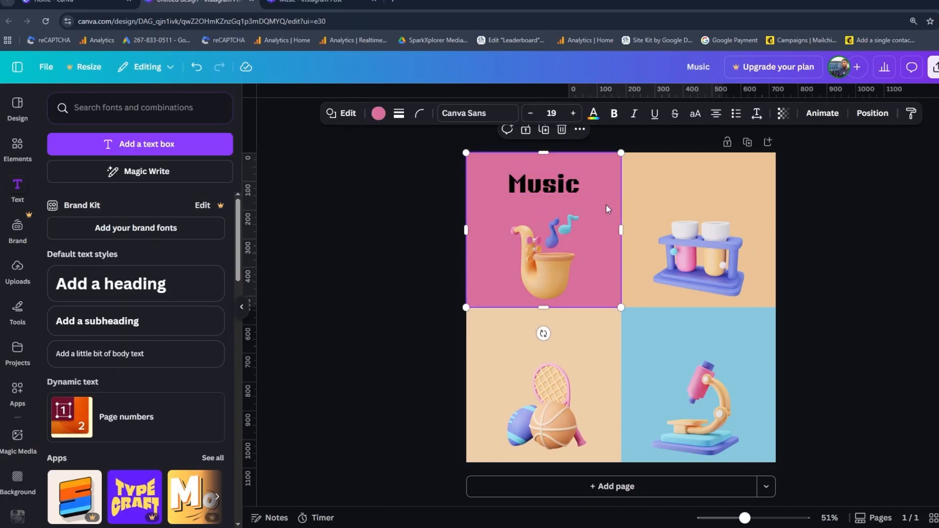
click(556, 189)
click(513, 113)
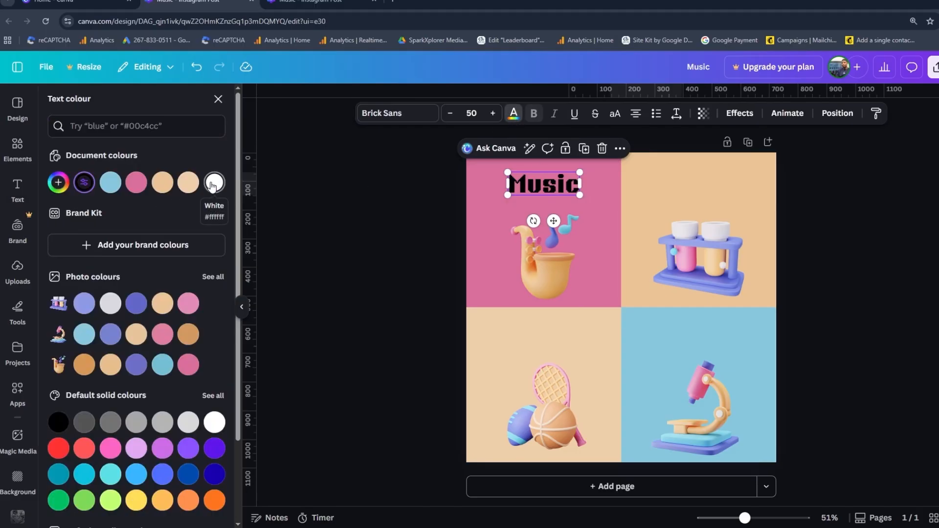
click(211, 185)
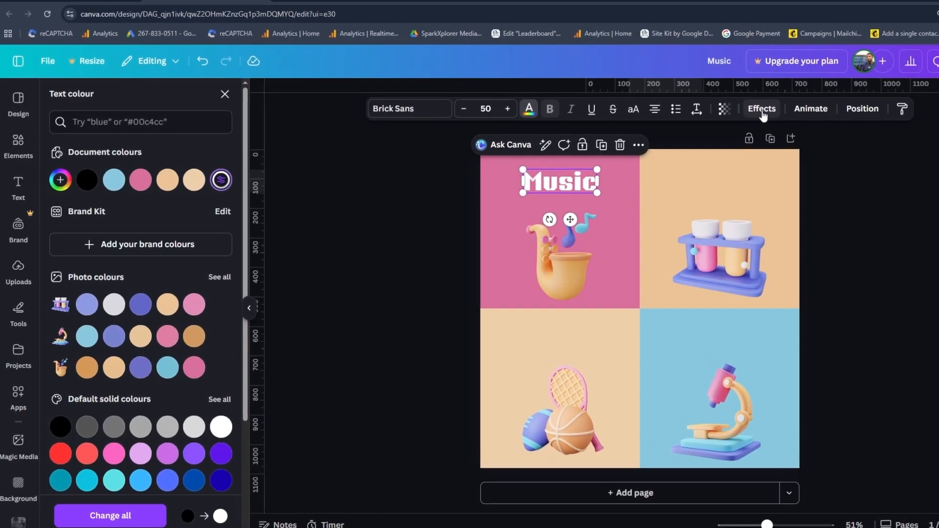
Apply the Curve shape at 80 to the "Music" heading and enlarge it to font size 56.4
click(776, 106)
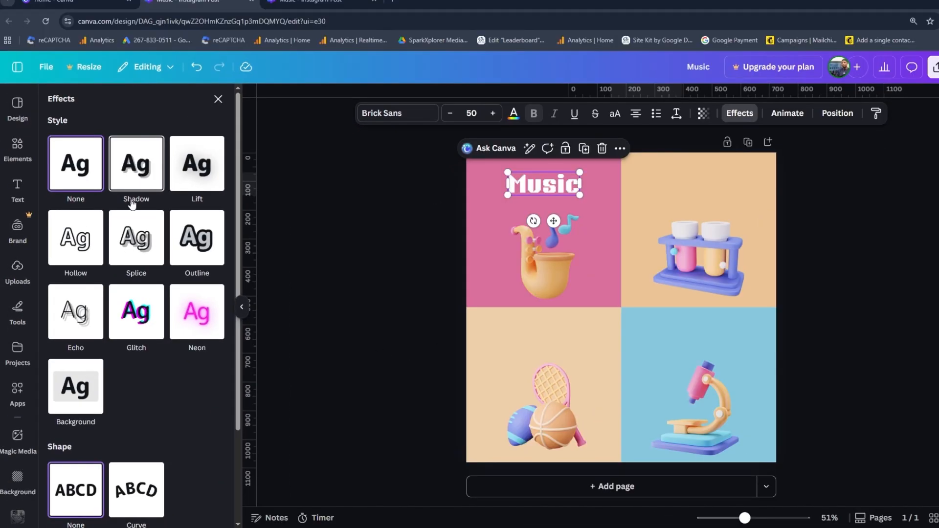
scroll(198, 433, down, 1)
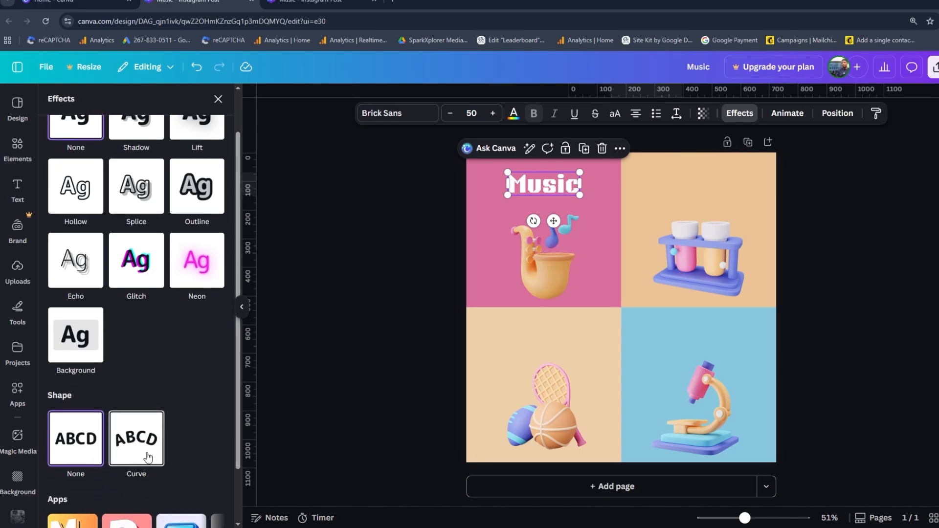
click(148, 442)
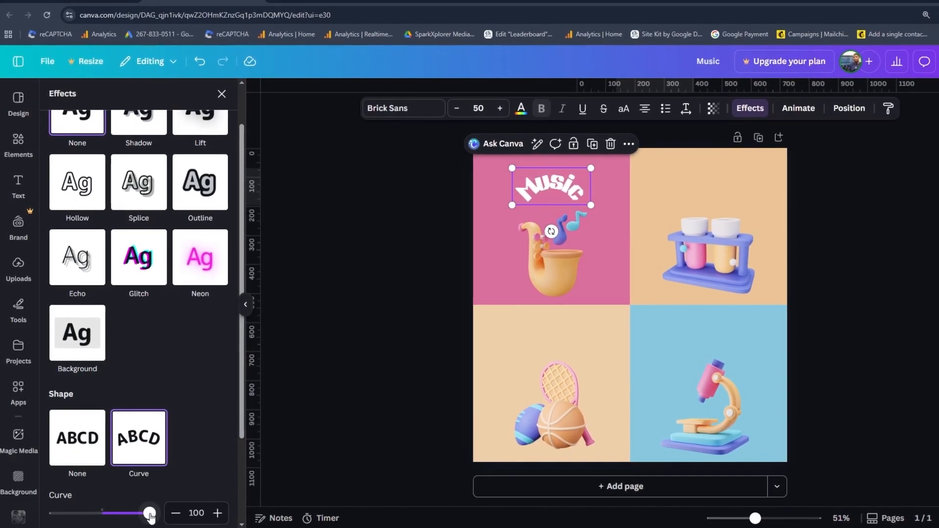
drag(149, 515, 147, 512)
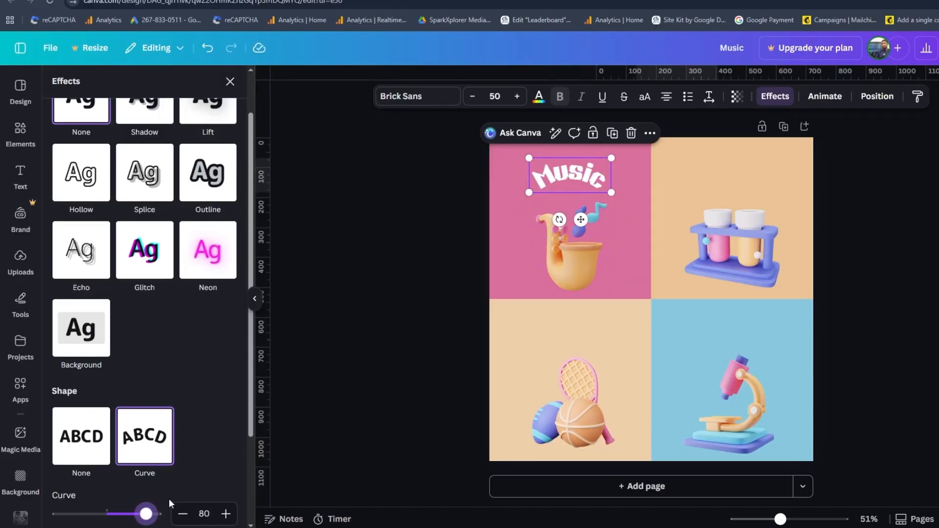
drag(611, 191, 573, 179)
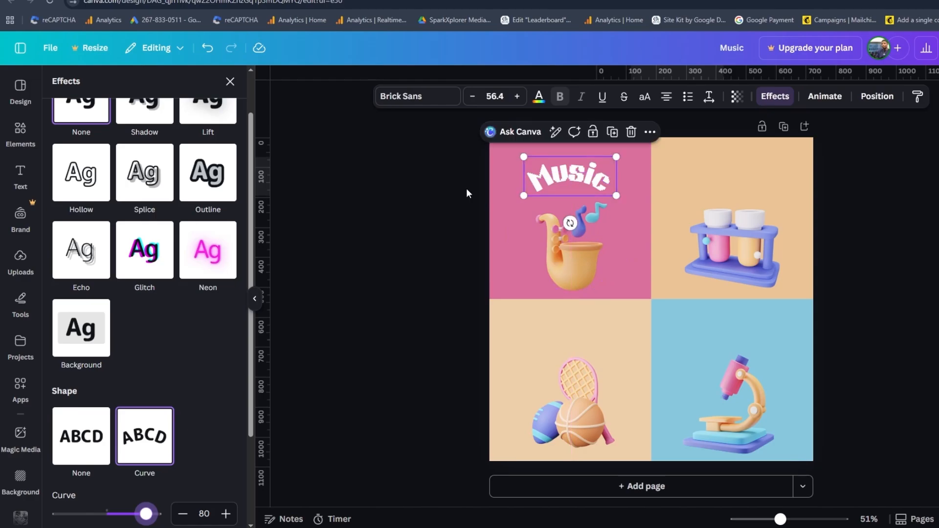
Apply the Lift effect with an intensity of 50 to the "Music" heading and deselect it
scroll(257, 211, up, 2)
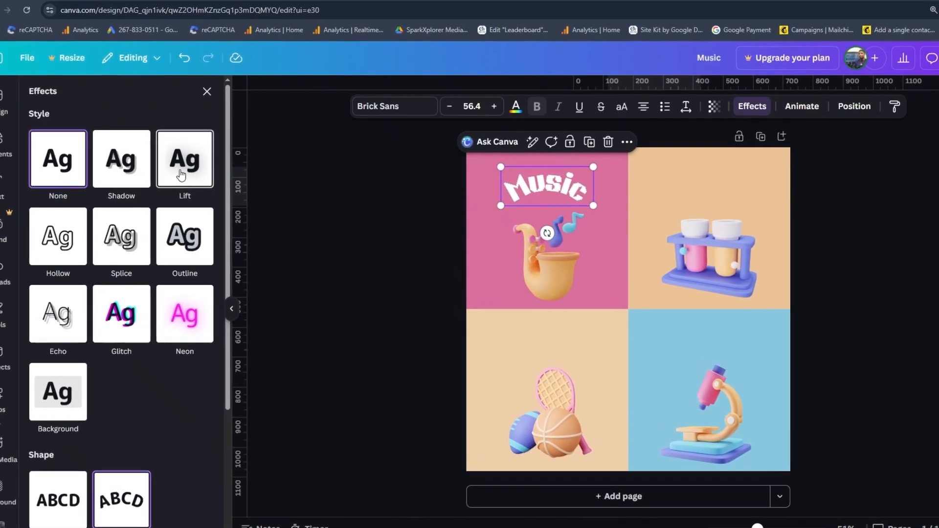
click(181, 175)
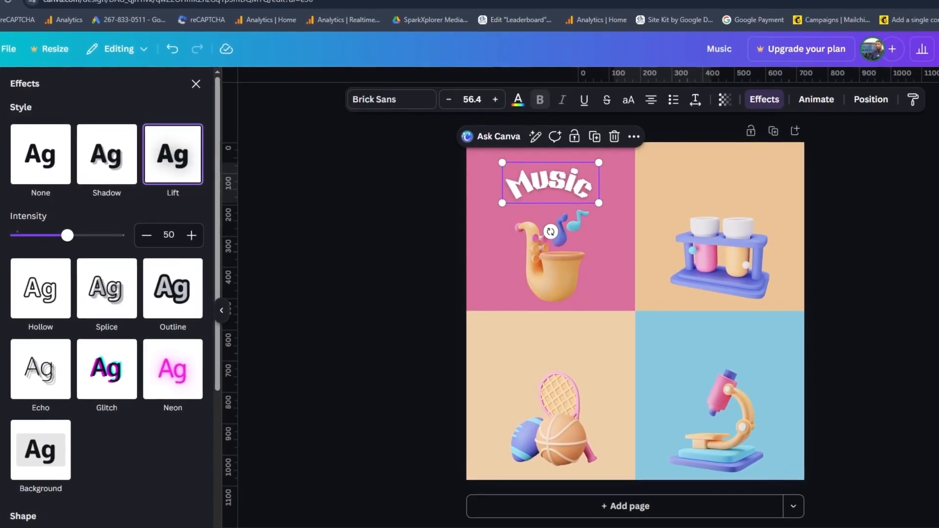
key(ctrl+plus)
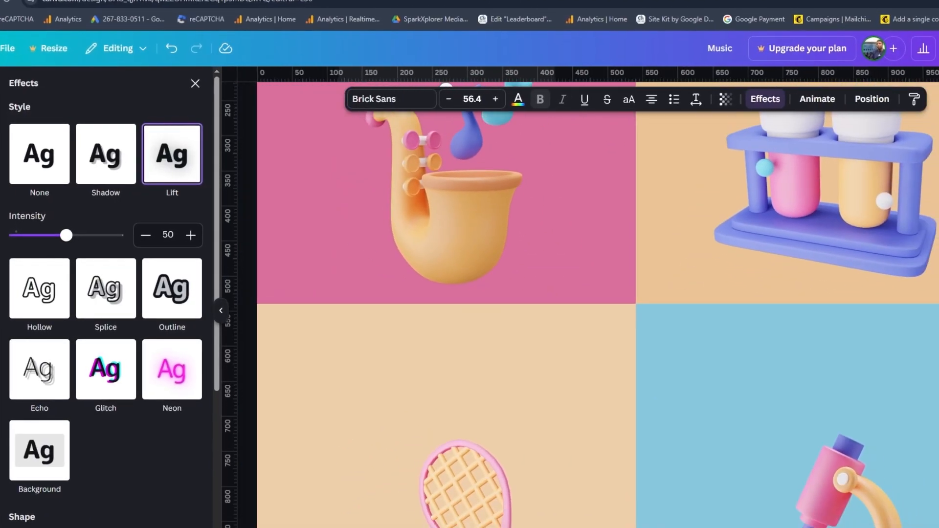
scroll(410, 266, up, 5)
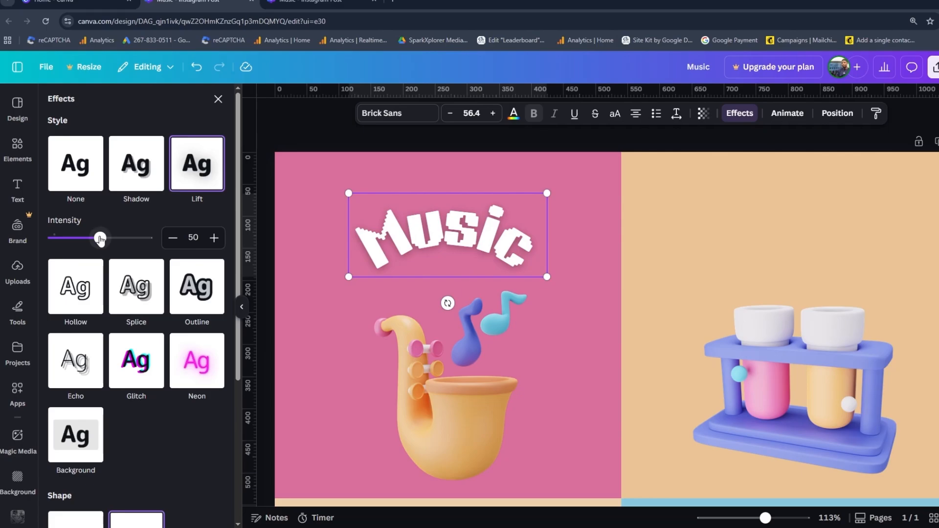
drag(100, 238, 157, 247)
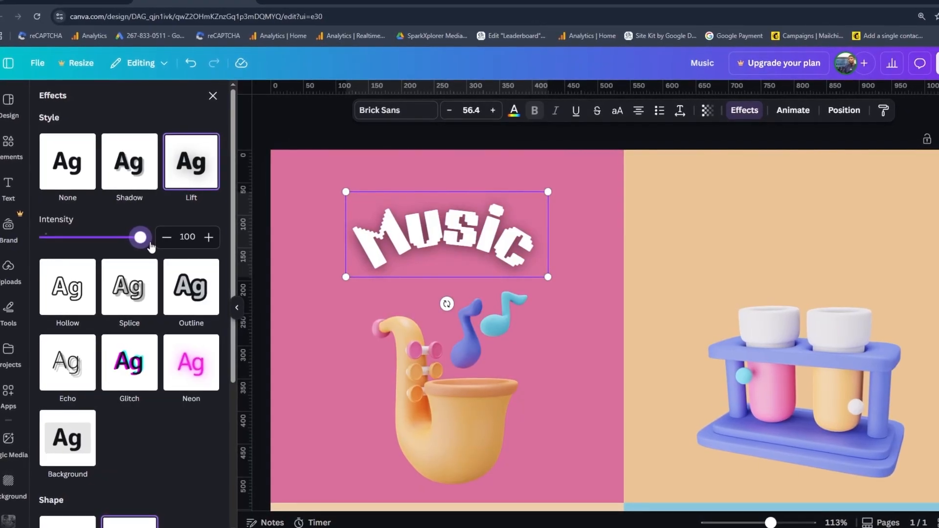
drag(142, 248, 78, 252)
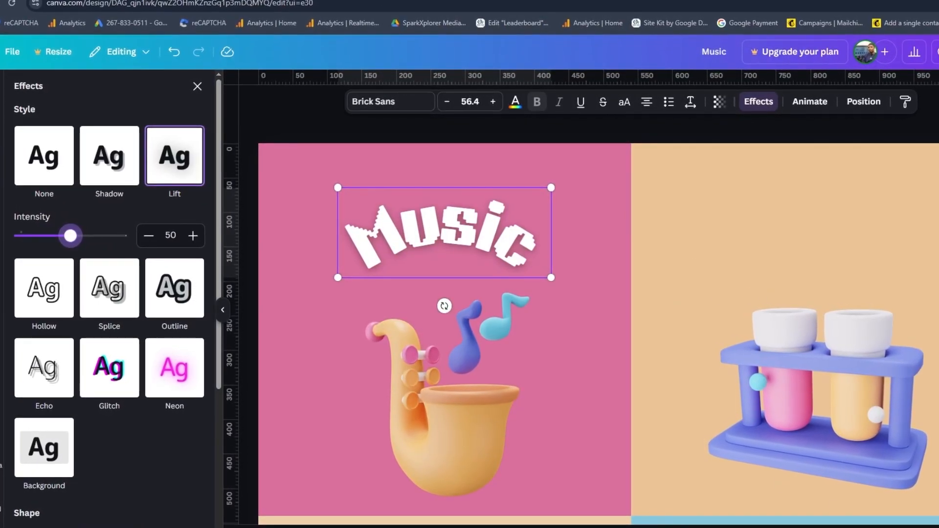
scroll(772, 525, down, 5)
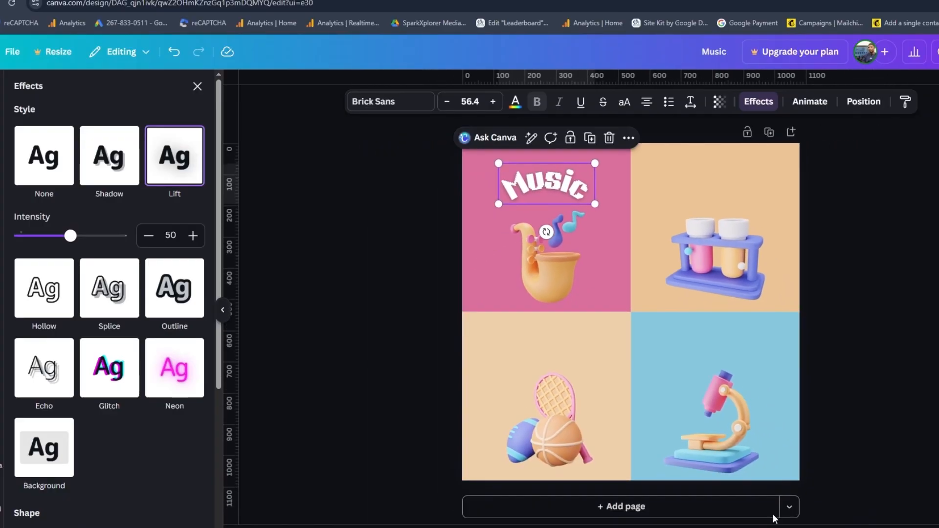
key(Escape)
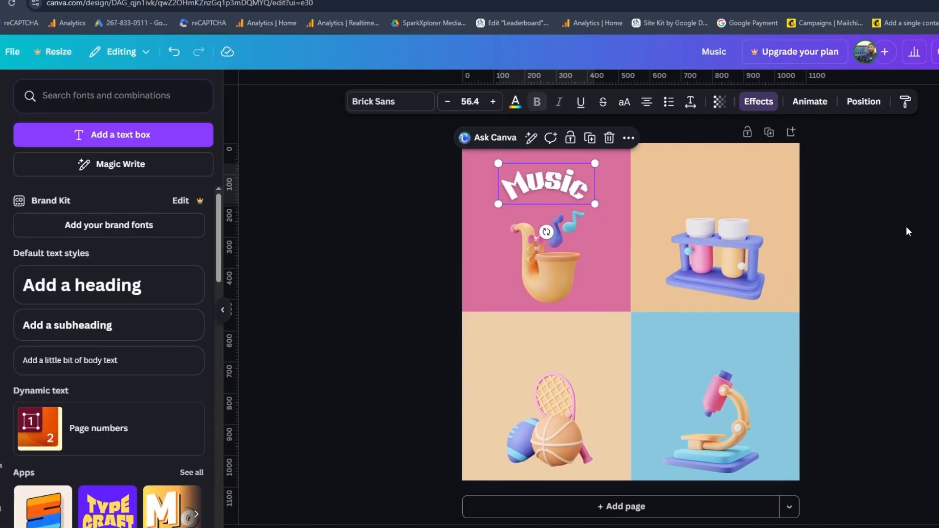
click(860, 232)
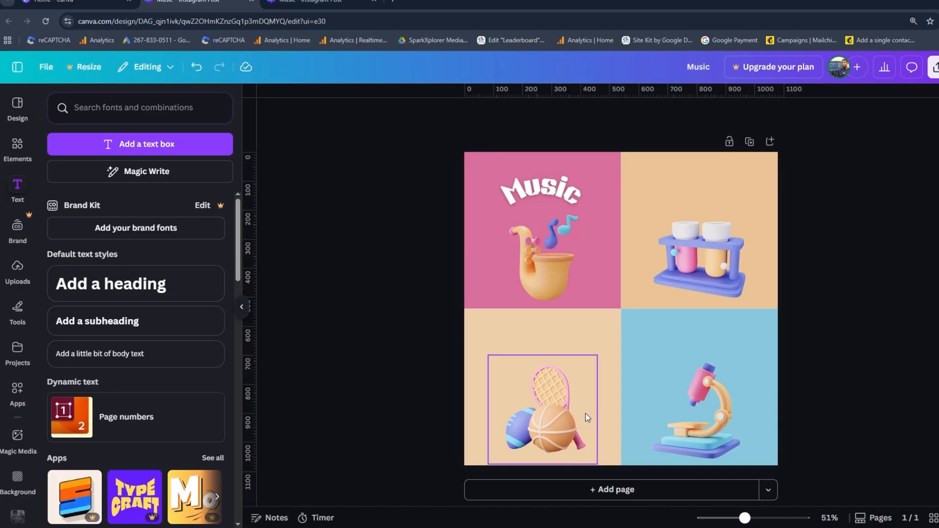
Duplicate the "Music" heading above the sports equipment in the lower-left square and replace the copy's text with "Sport"
click(544, 191)
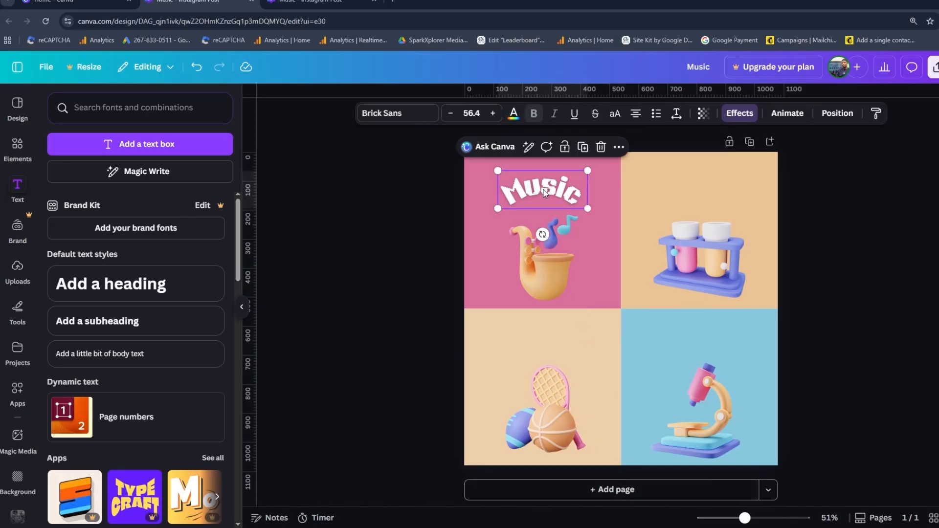
click(582, 147)
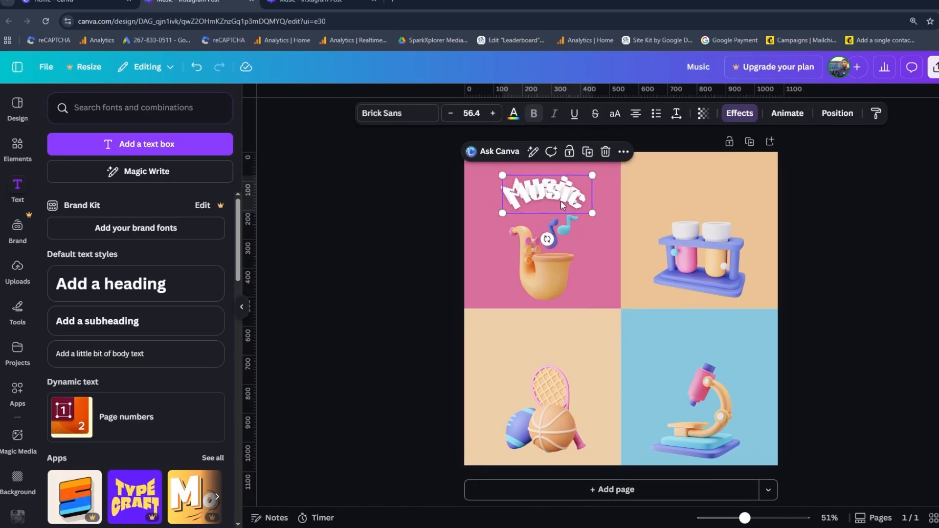
drag(560, 204, 556, 345)
double_click(556, 345)
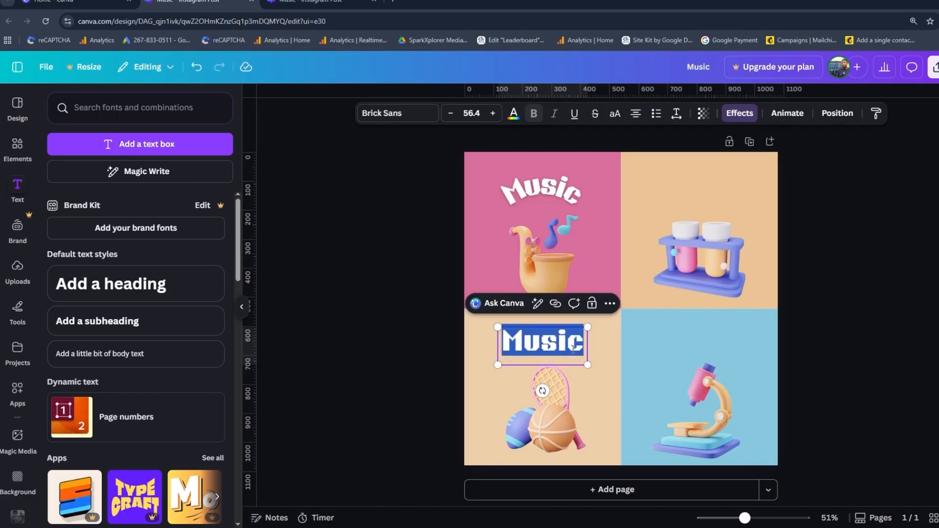
text(Sport)
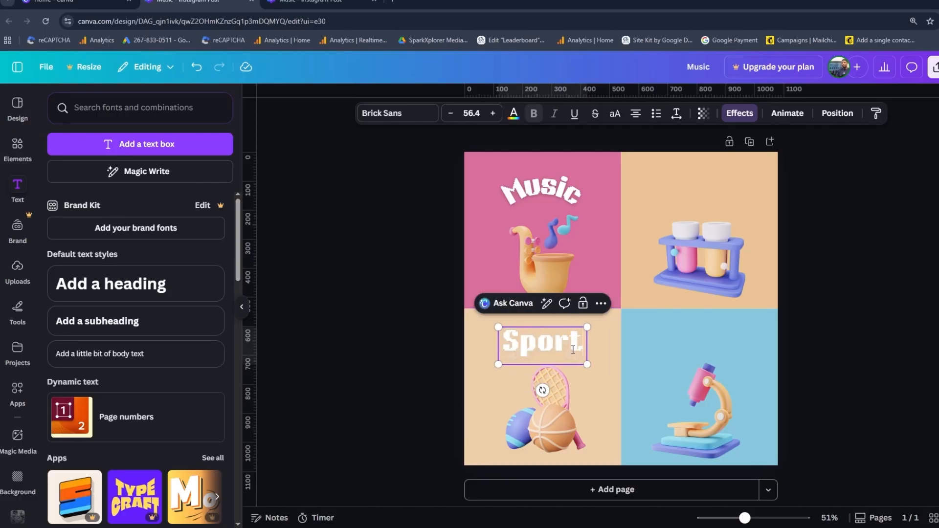
click(843, 337)
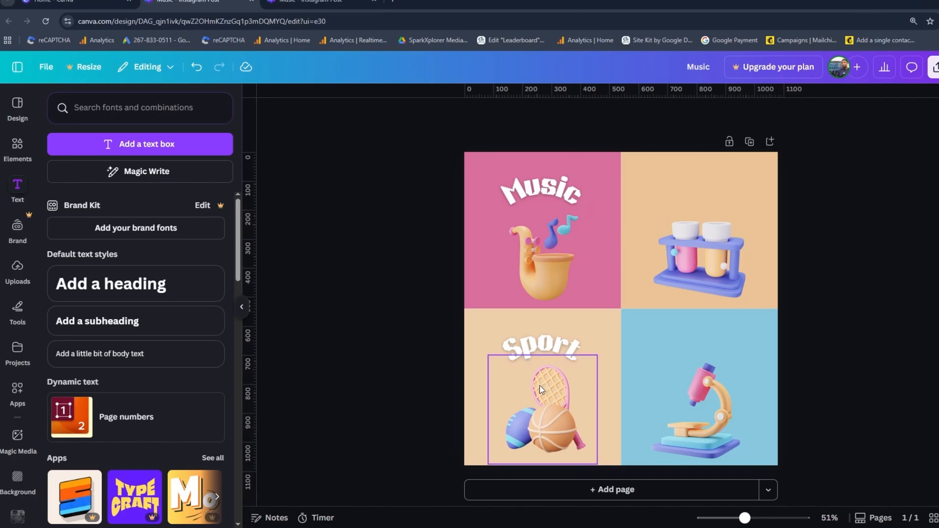
Duplicate the "Sport" heading above the microscope in the lower-right square and replace the copy's text with "Microscope"
click(540, 353)
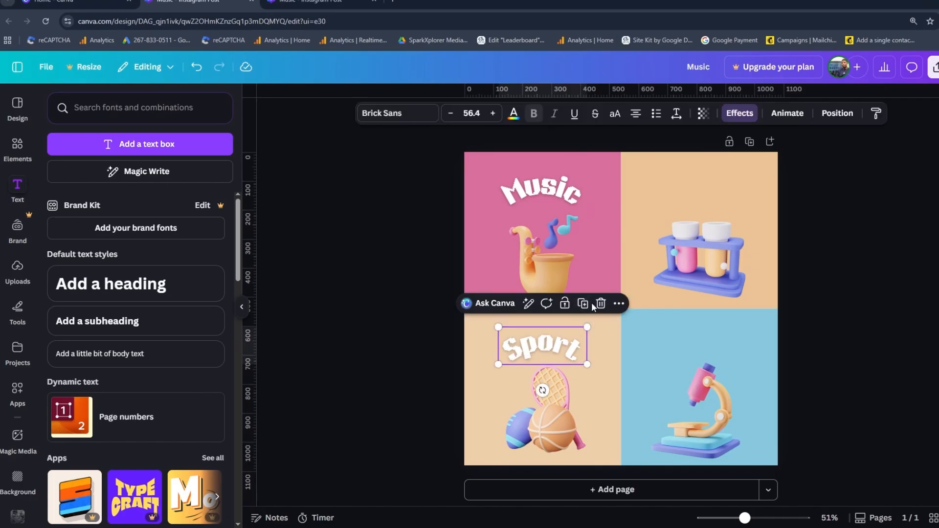
drag(563, 353, 714, 347)
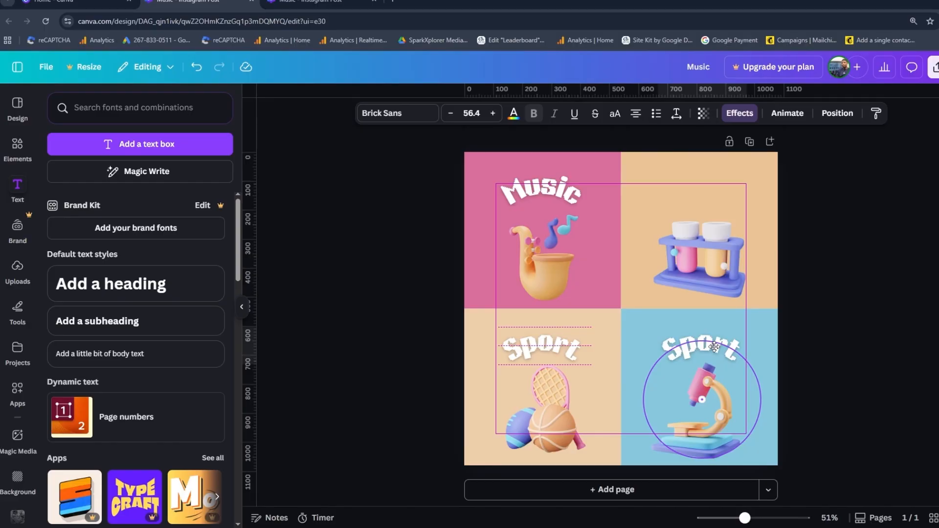
drag(714, 347, 712, 345)
double_click(712, 345)
text(Microscope)
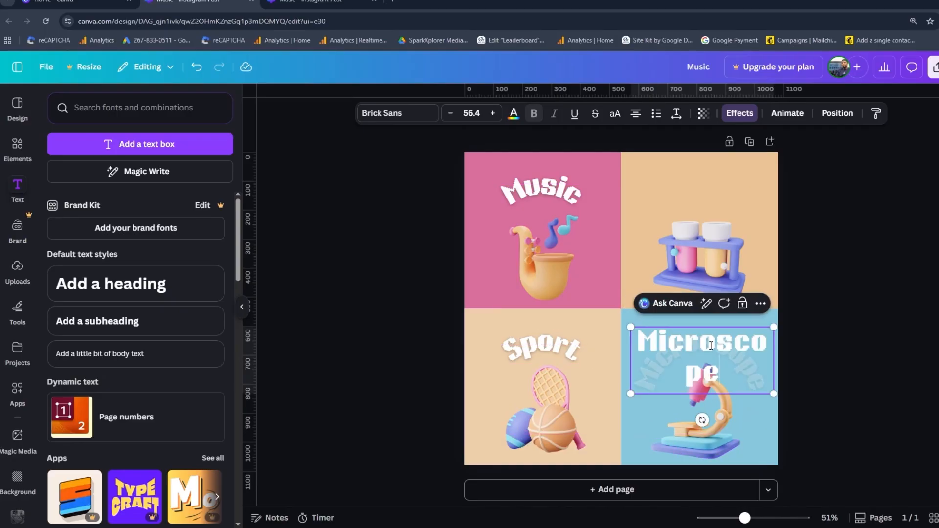
click(862, 393)
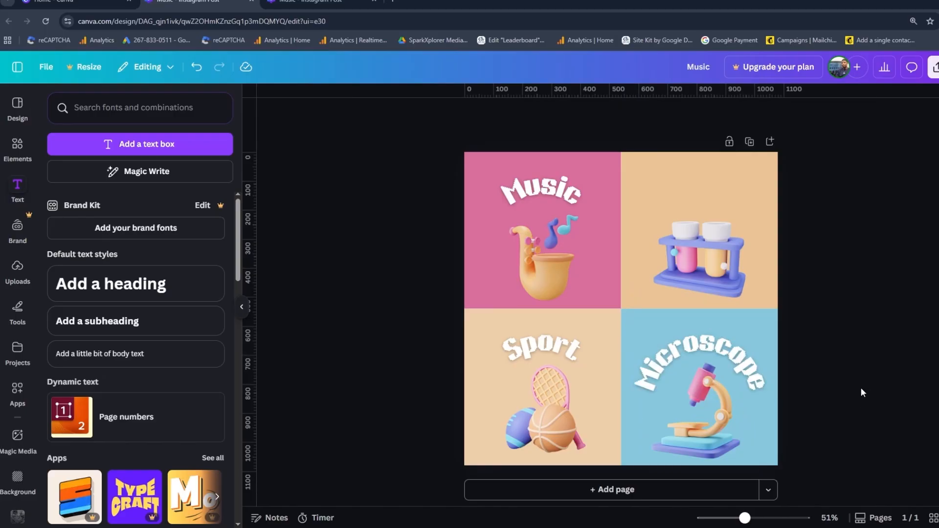
click(708, 353)
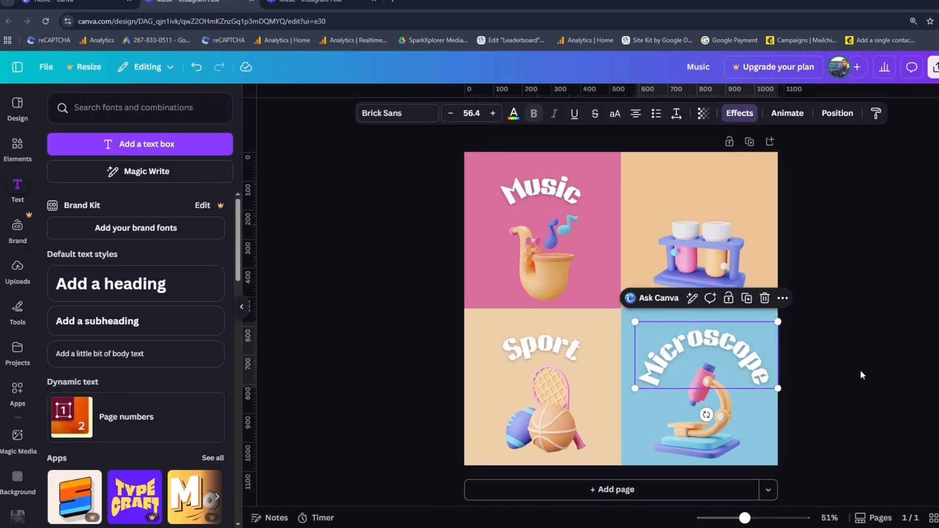
click(860, 371)
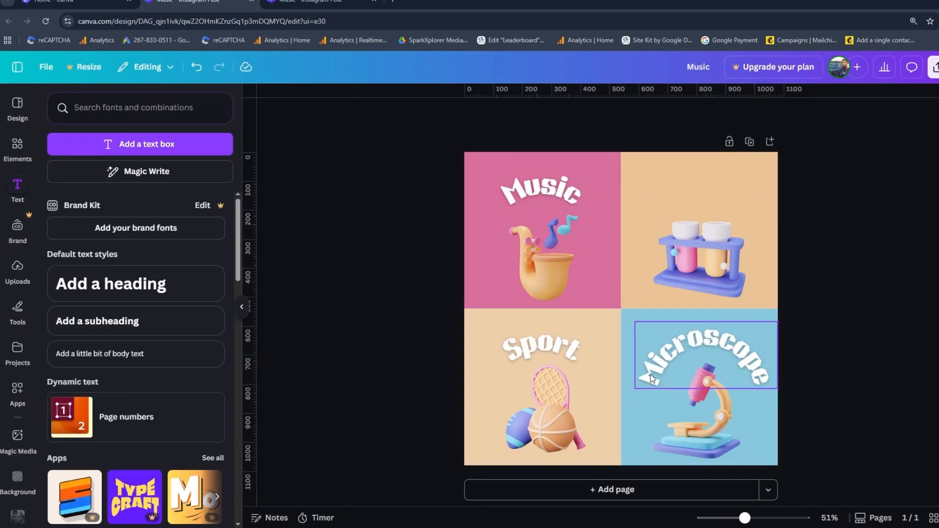
Duplicate the "Music" heading and place the copy above the test tubes in the upper-right square, level with the original
click(557, 196)
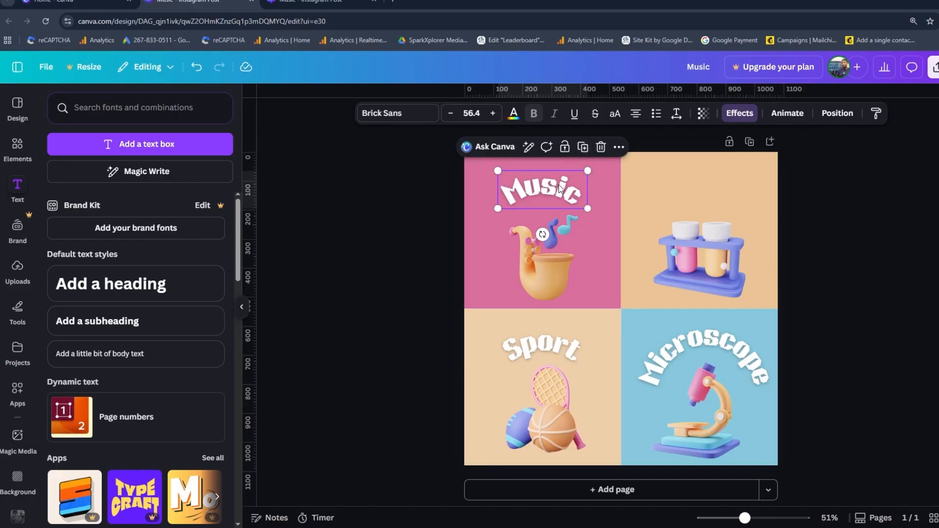
click(582, 147)
drag(554, 195, 707, 189)
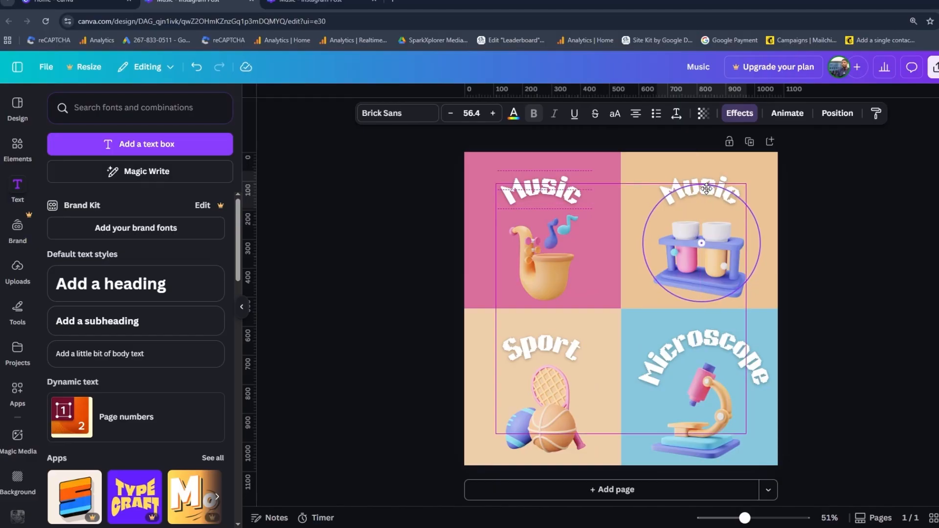
drag(706, 189, 708, 186)
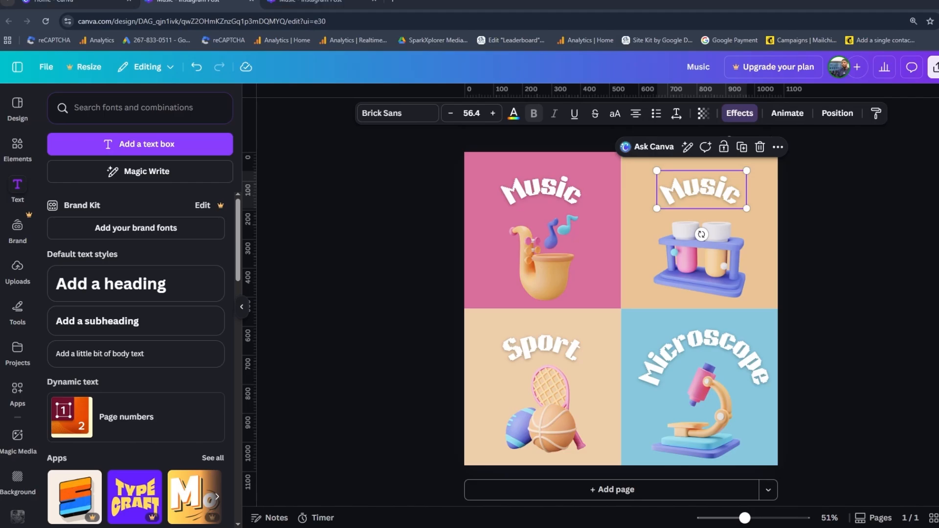
Replace the copied heading's text above the test tubes with "Science" and re-centre it over the image
double_click(713, 189)
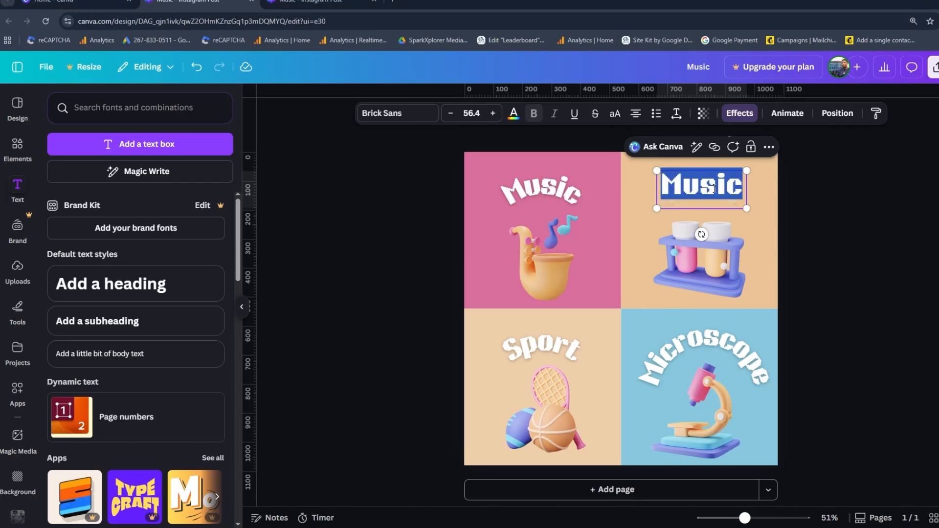
text(Science)
click(847, 264)
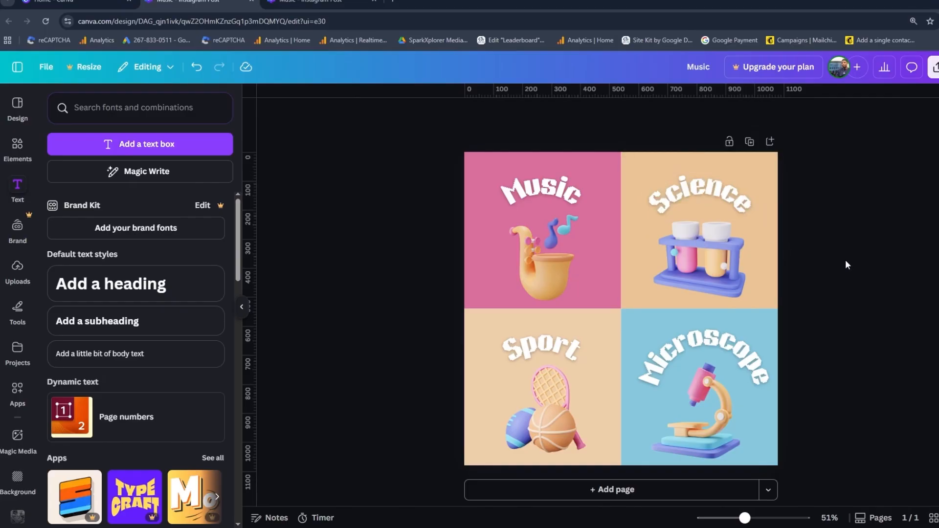
drag(712, 191, 714, 186)
click(907, 228)
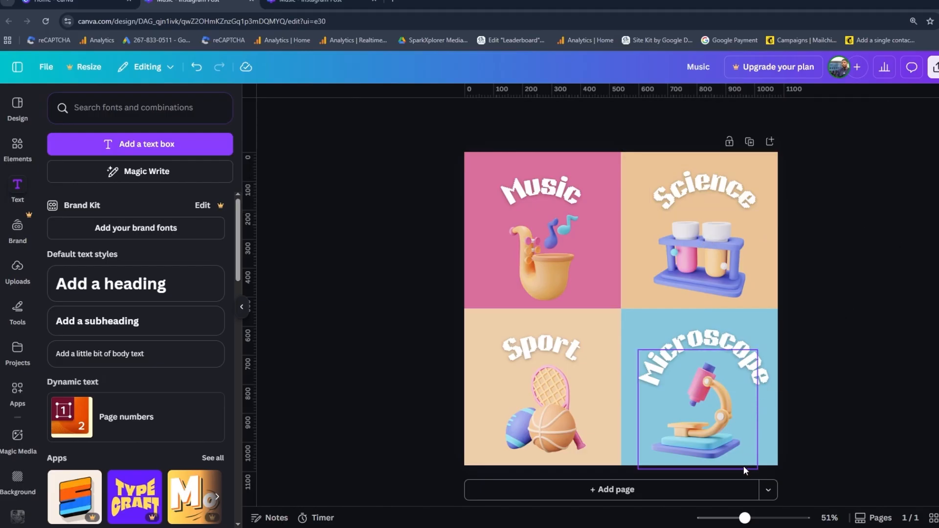
Inspect the headings and images up close, and review the design's full layer order down to the background
drag(744, 518, 766, 519)
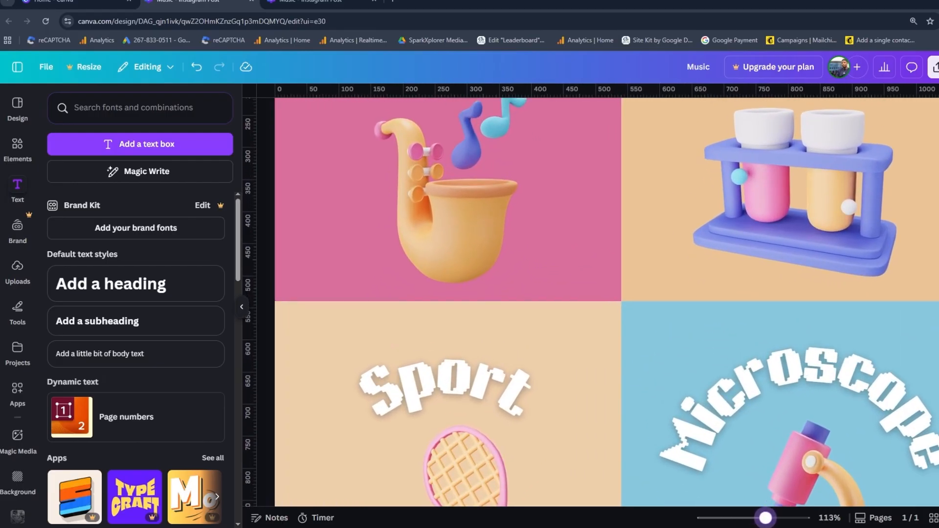
click(241, 307)
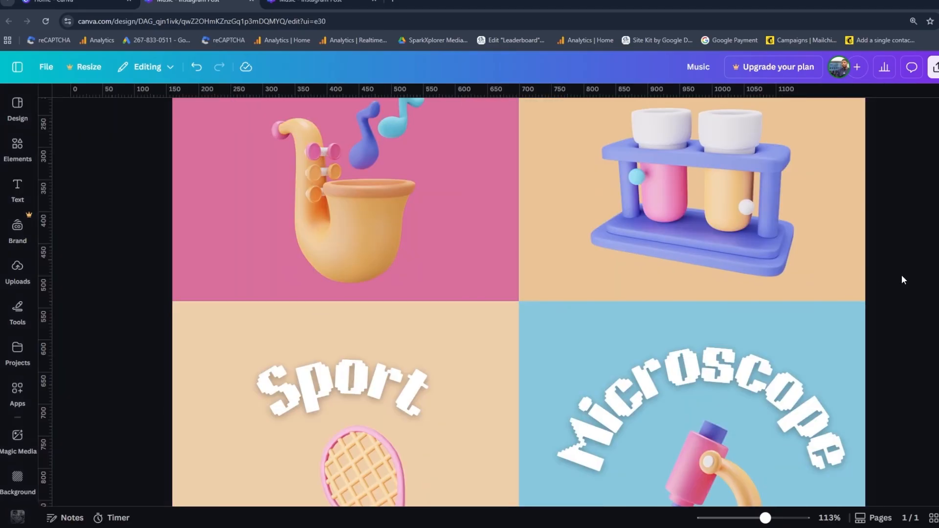
scroll(518, 302, up, 5)
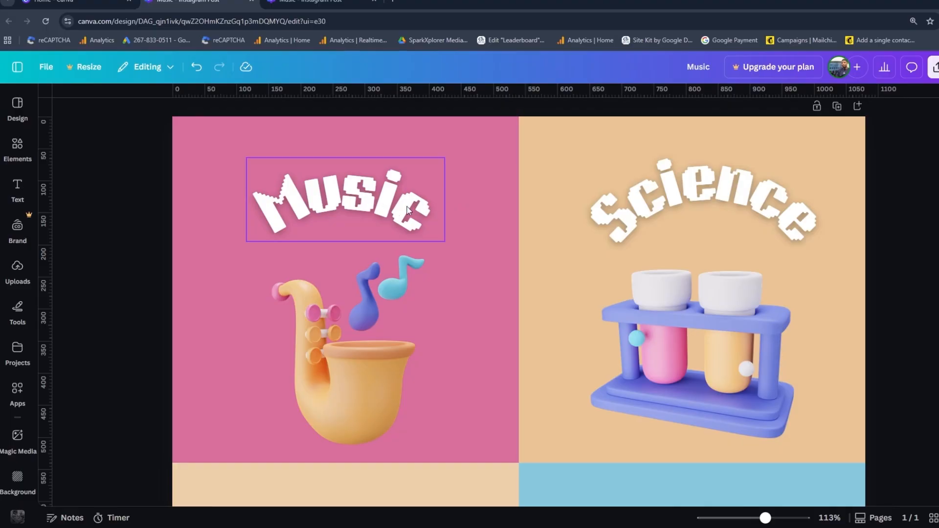
scroll(518, 304, down, 1)
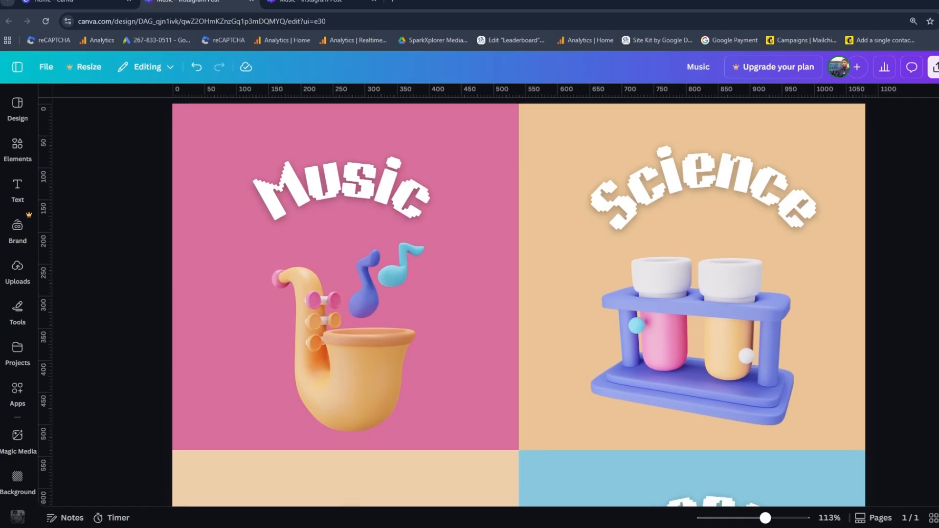
scroll(518, 303, up, 1)
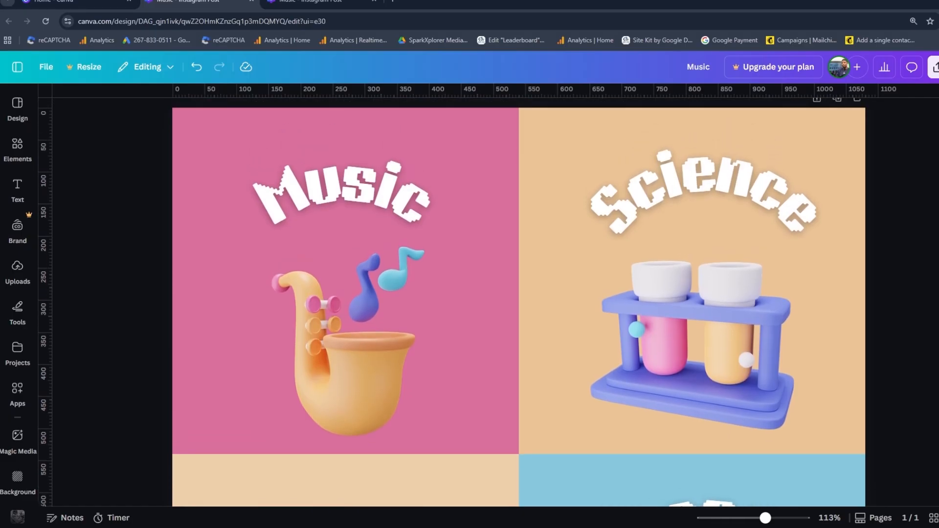
scroll(780, 237, up, 1)
click(779, 237)
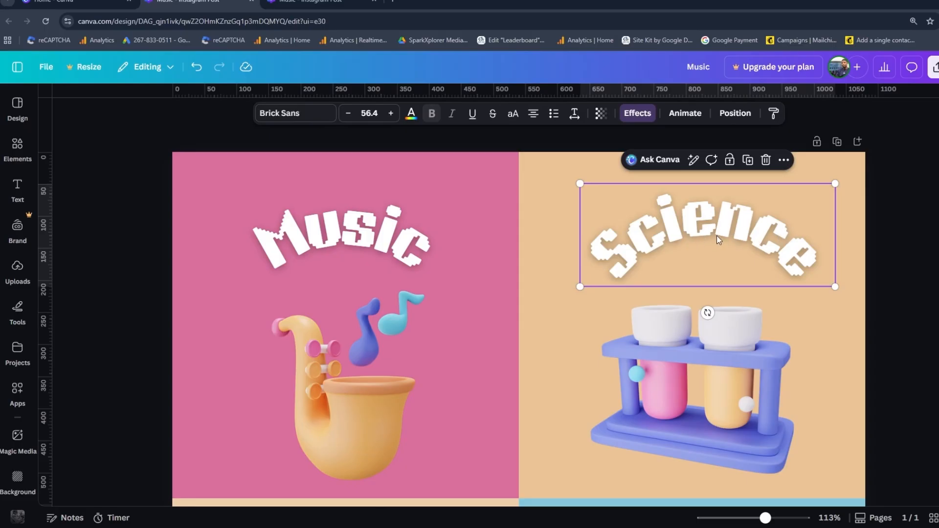
click(727, 116)
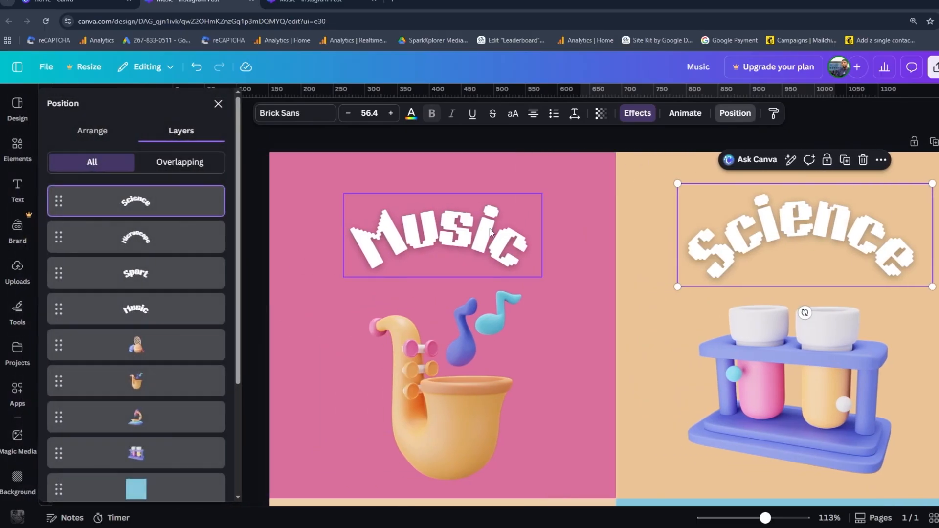
drag(240, 316, 239, 427)
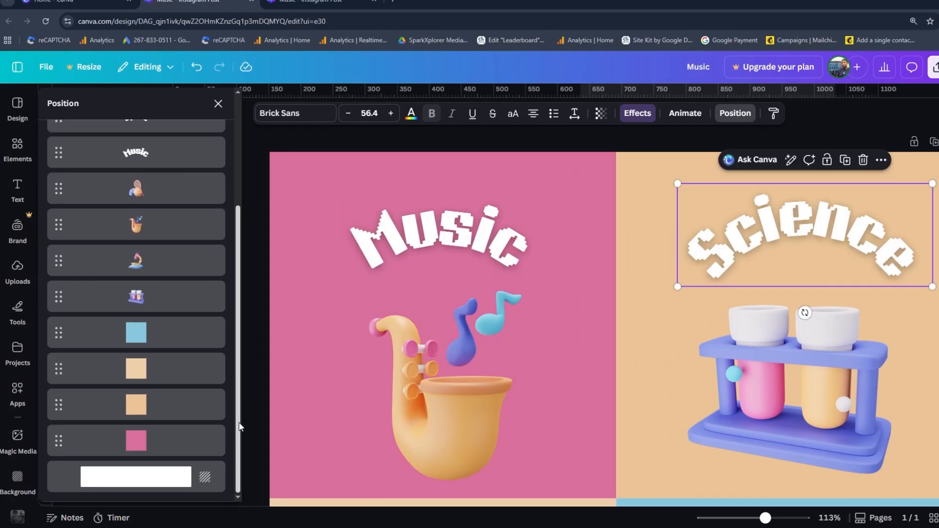
drag(237, 310, 247, 329)
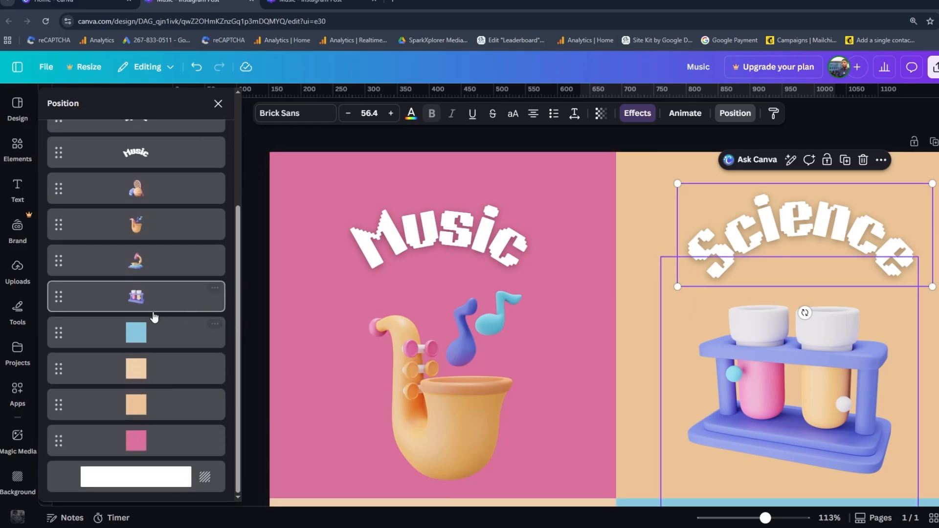
Reorder the layers so the saxophone image sits directly above the pink square, with the "Music" heading directly above the saxophone
click(170, 442)
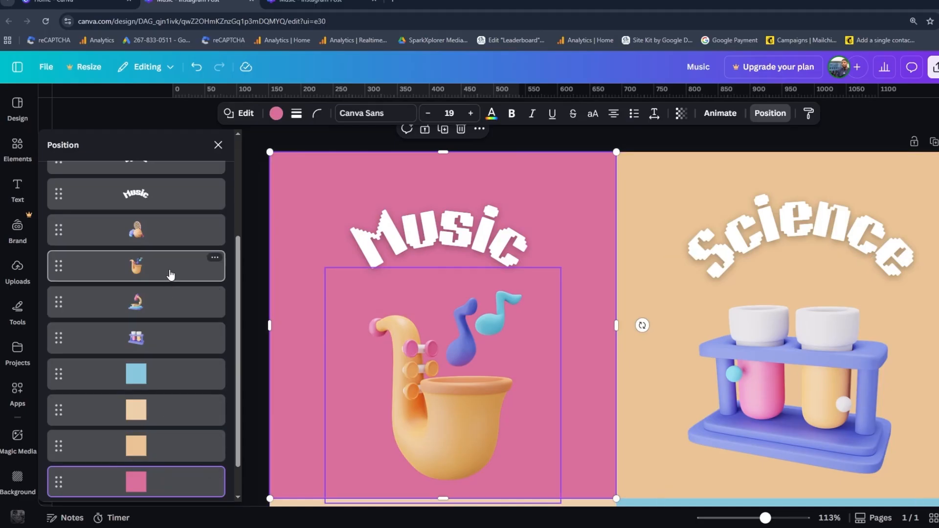
drag(171, 275, 171, 434)
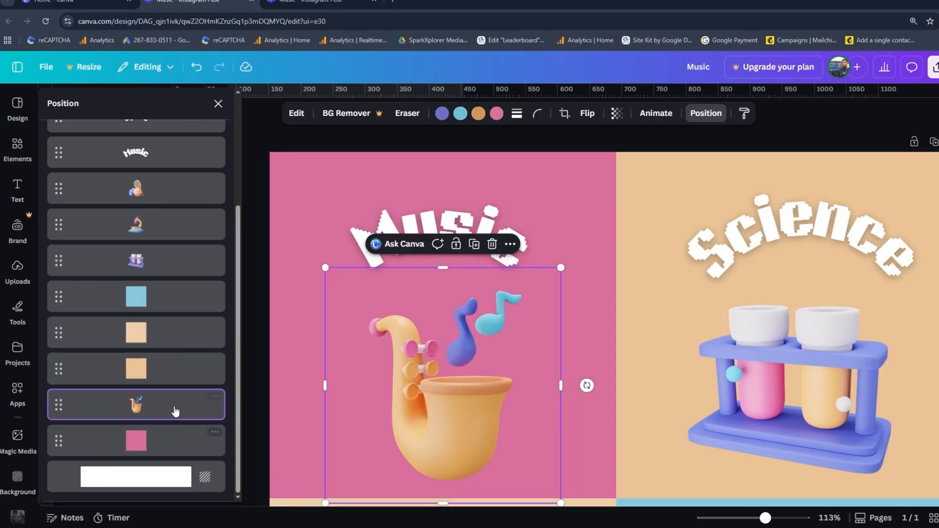
drag(172, 157, 148, 390)
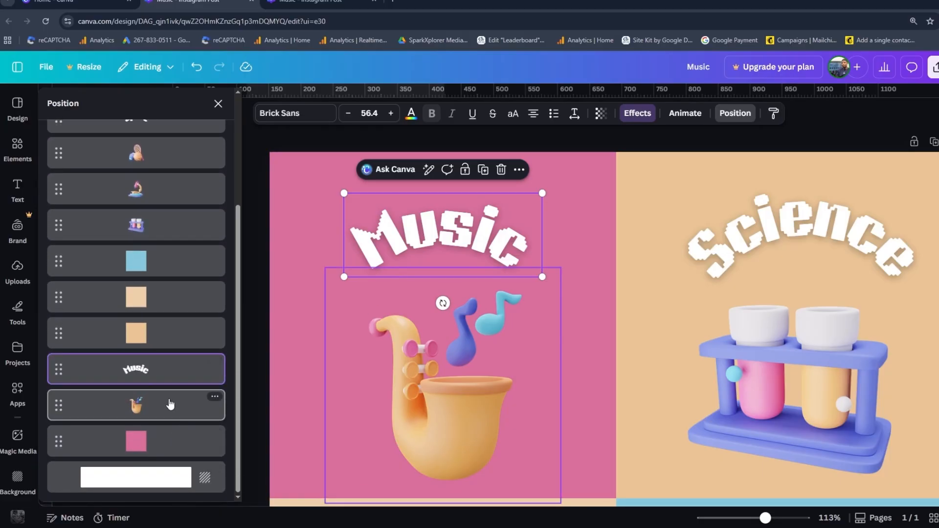
Move the test tubes layer directly above the upper-right orange square and the "Science" heading layer directly above the test tubes
click(171, 331)
drag(161, 267, 162, 317)
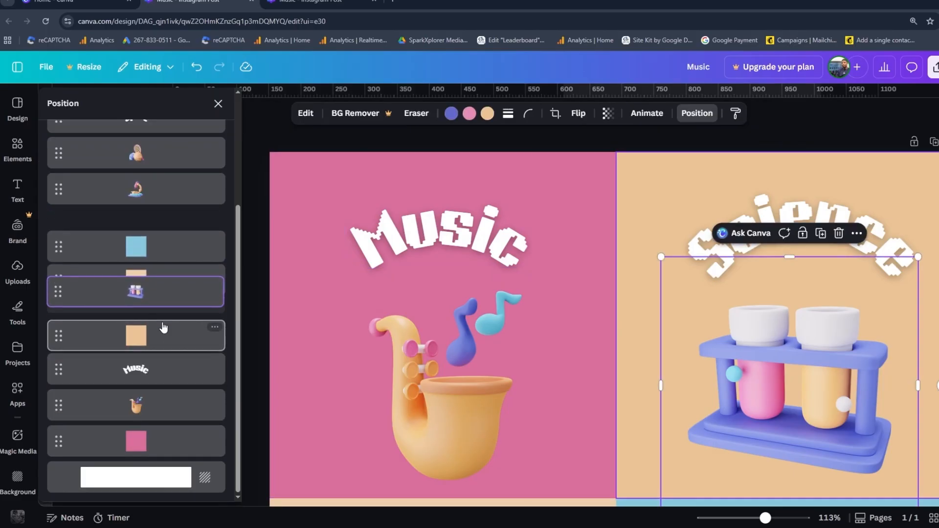
drag(239, 272, 242, 227)
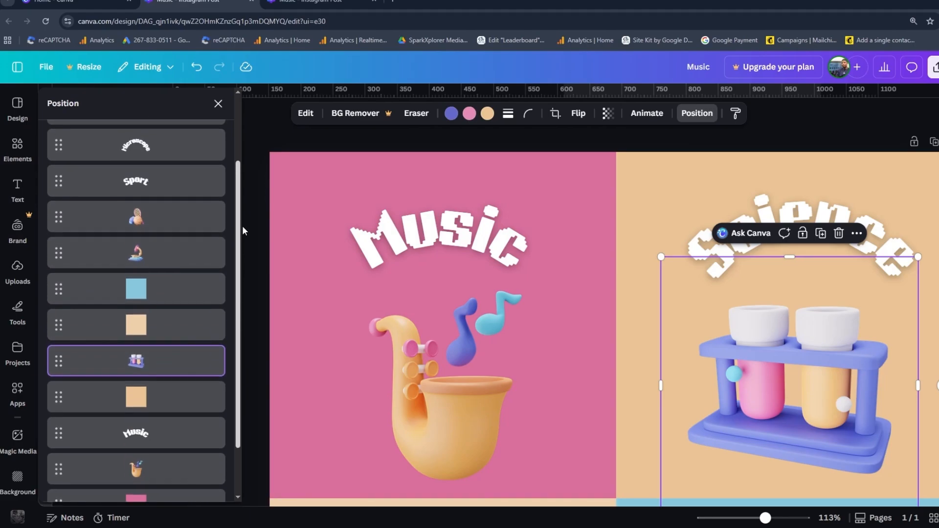
scroll(188, 169, up, 2)
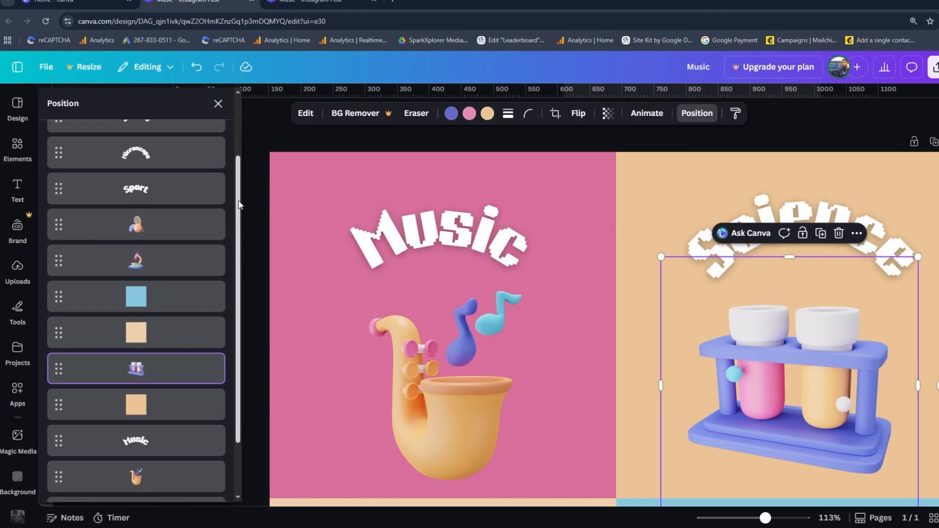
drag(184, 169, 177, 427)
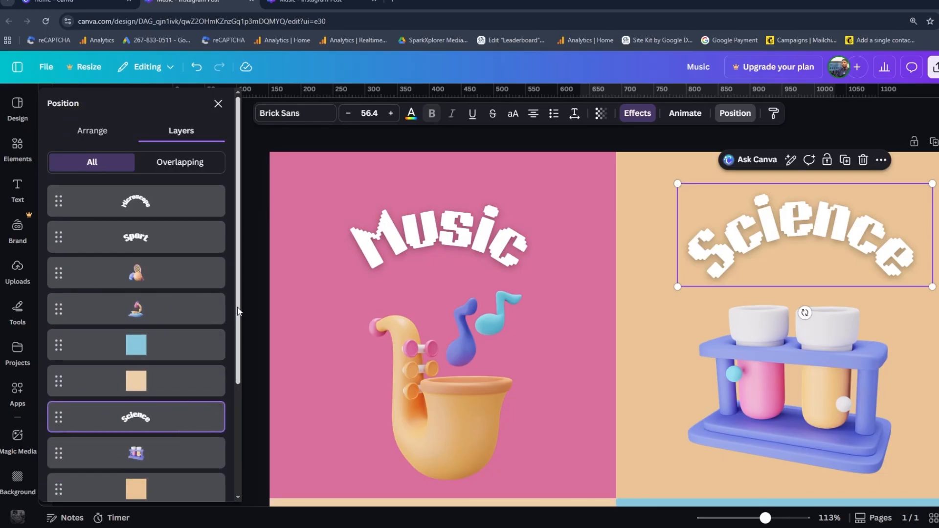
Move the sports equipment layer directly above the lower-left beige square and the "Sport" heading layer directly above the equipment
scroll(231, 401, down, 4)
scroll(229, 430, up, 6)
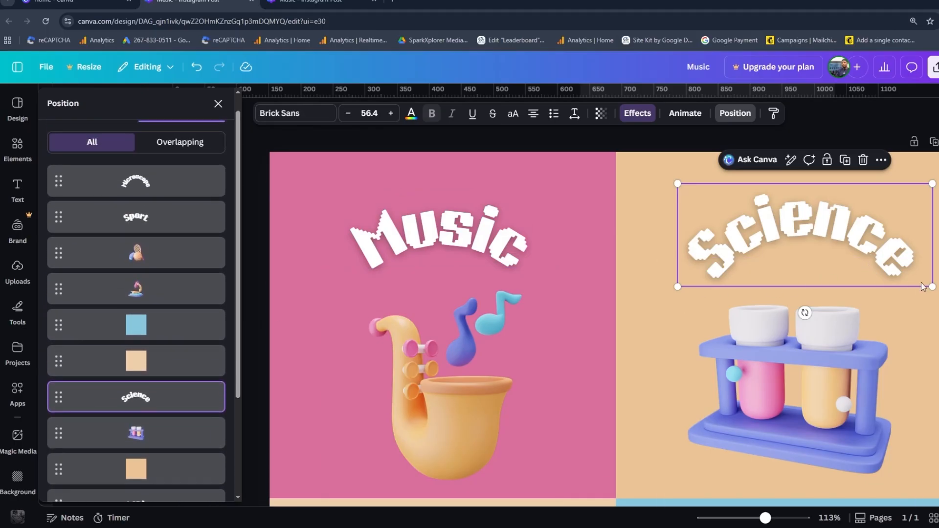
scroll(603, 295, down, 6)
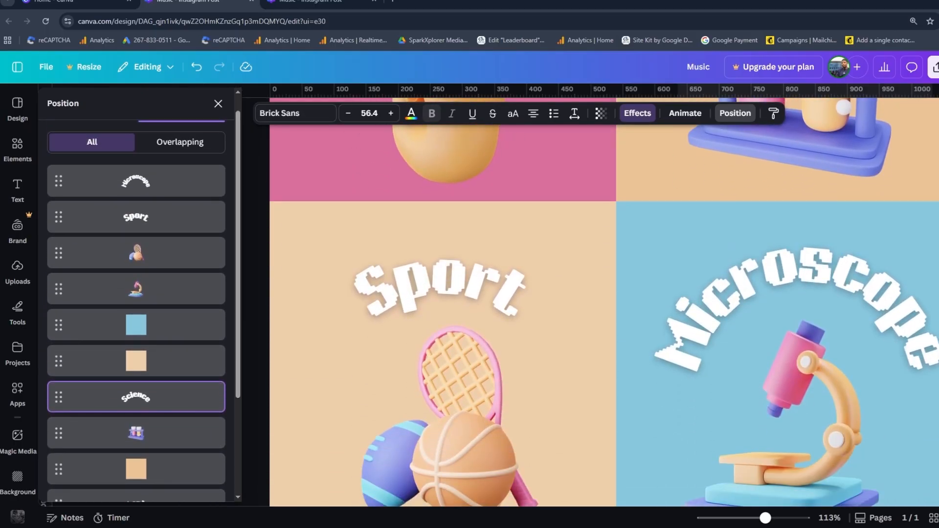
click(174, 367)
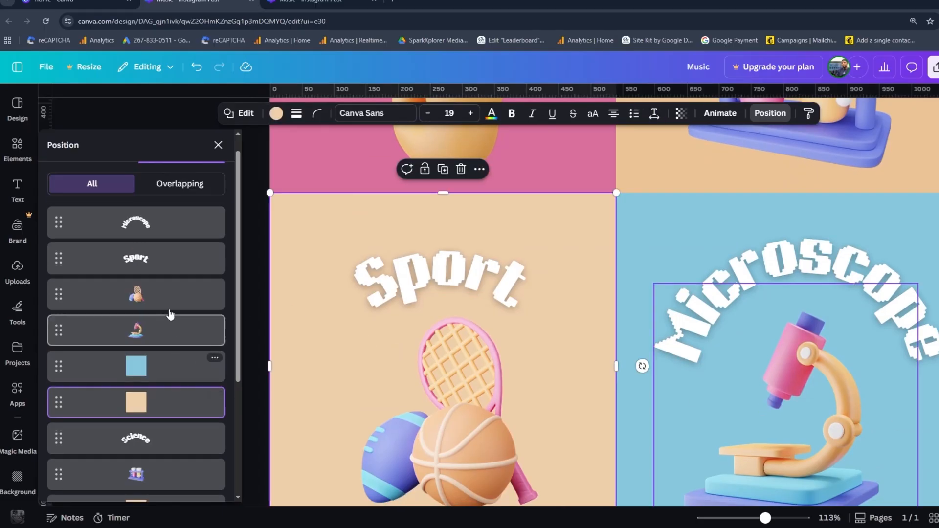
drag(165, 304, 164, 361)
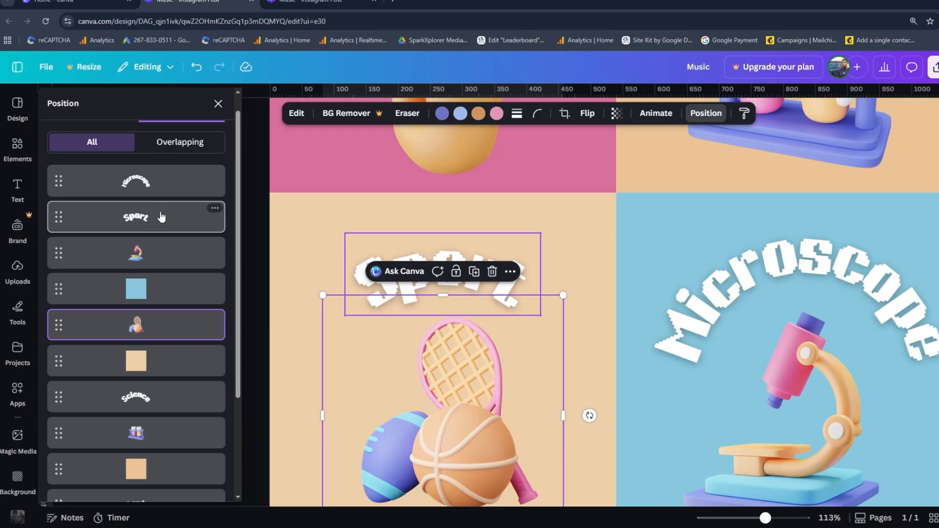
drag(161, 217, 160, 301)
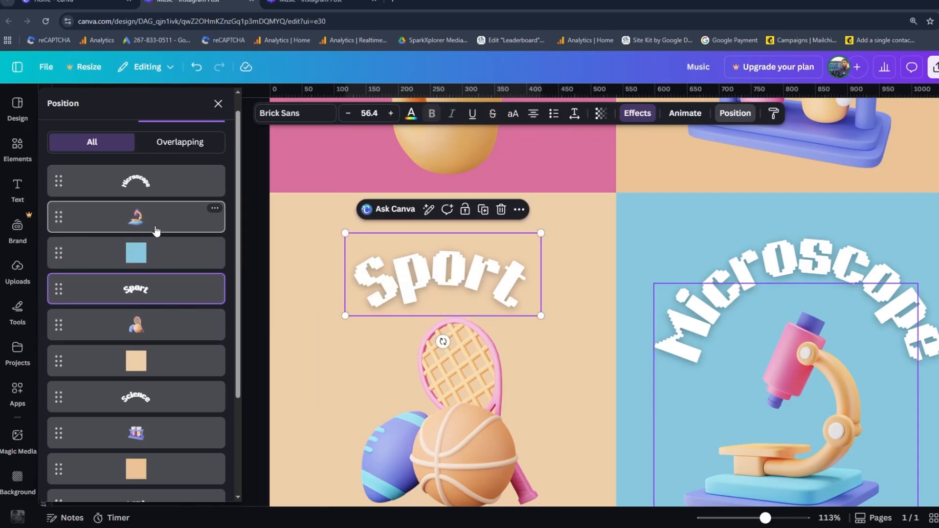
Check the layer order of the blue square, the "Microscope" heading and the microscope image by selecting each one
click(160, 257)
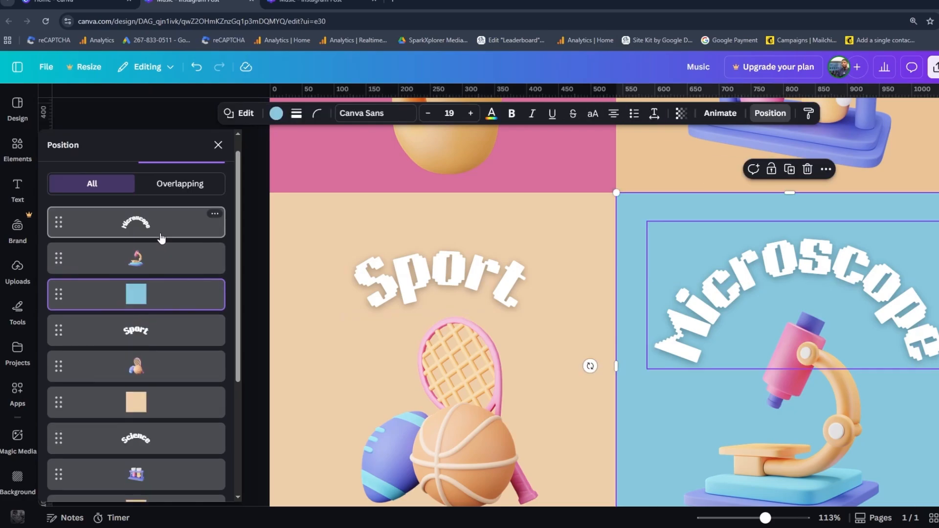
click(167, 234)
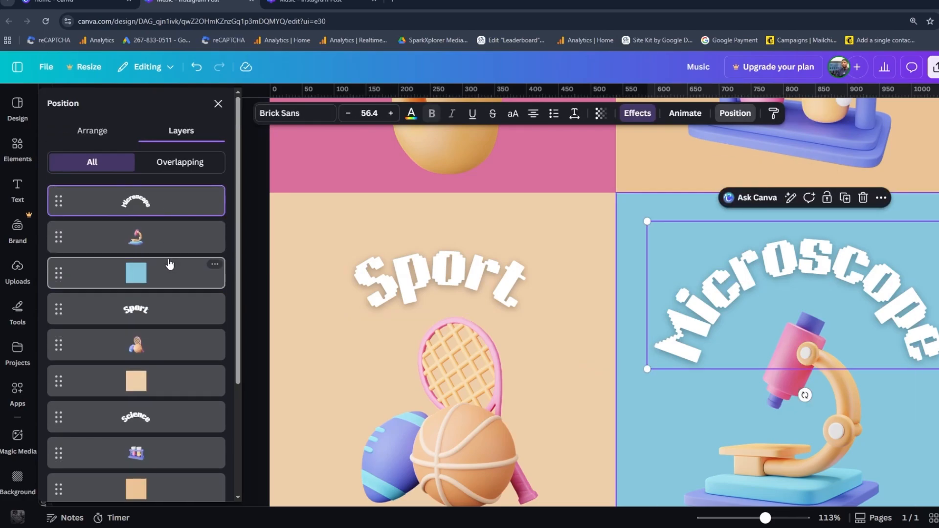
click(167, 240)
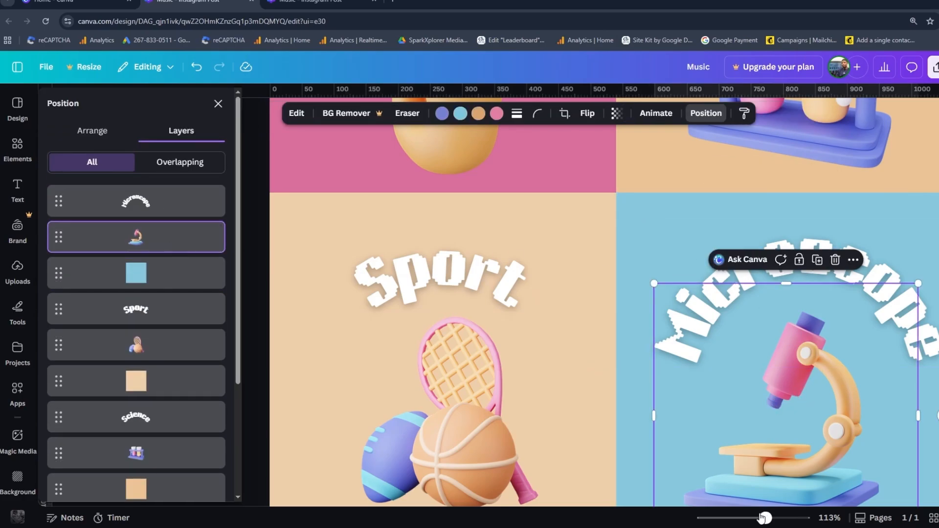
Group the saxophone image with the "Music" heading and shift the group slightly up and to the right within the pink square
drag(764, 519, 746, 519)
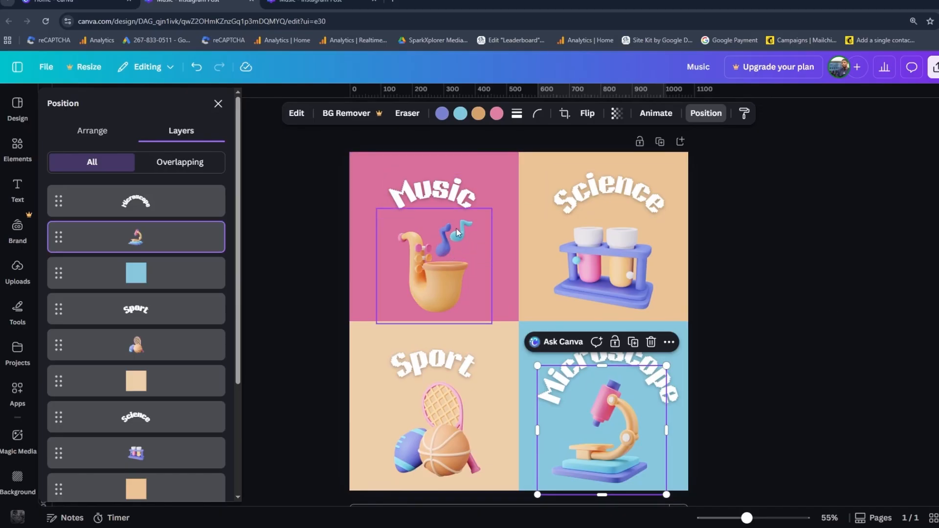
click(441, 273)
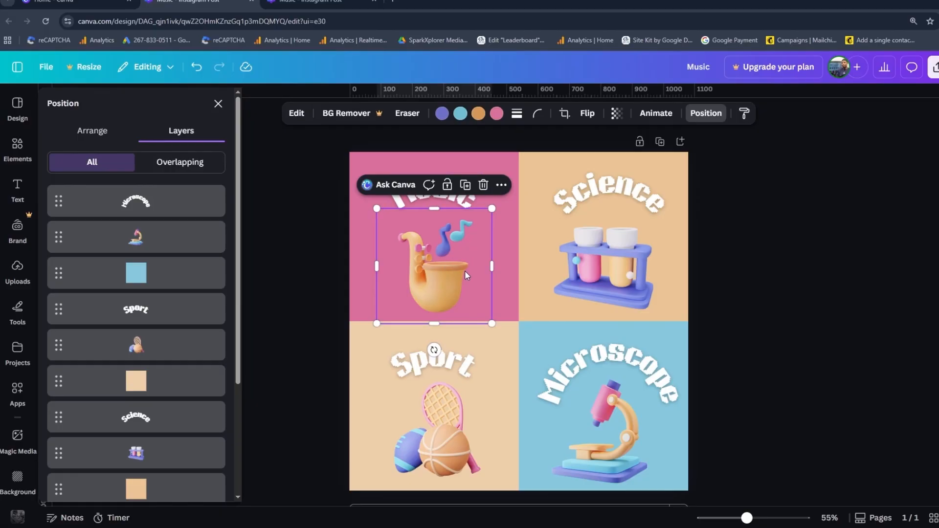
shift+click(468, 199)
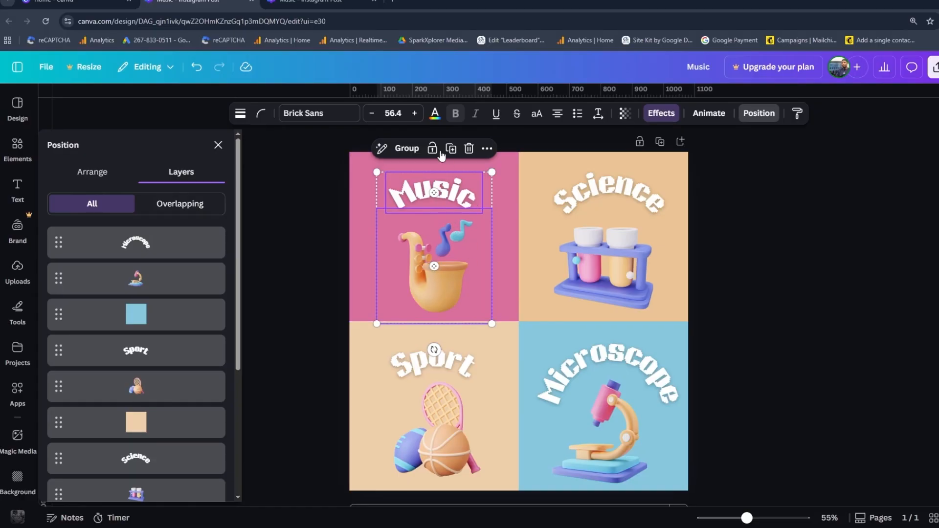
click(412, 150)
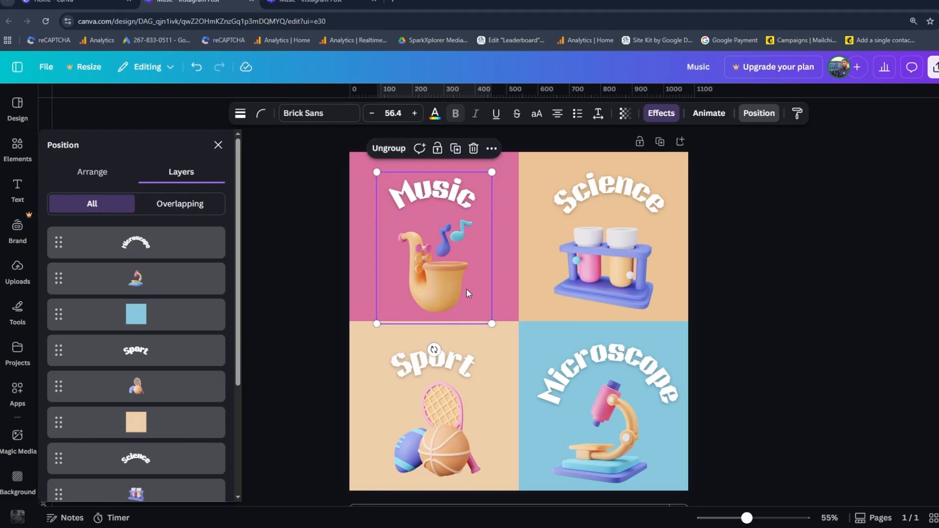
mouse_move(453, 275)
mouse_down()
mouse_move(484, 279)
mouse_move(435, 274)
mouse_move(447, 268)
mouse_up()
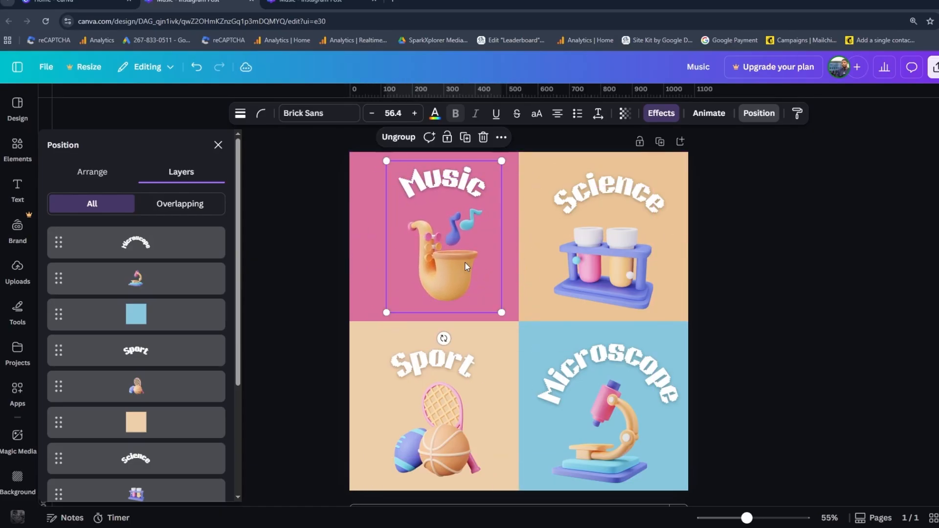
Group the "Science" heading with the test tubes image in the orange square
click(634, 193)
shift+click(634, 274)
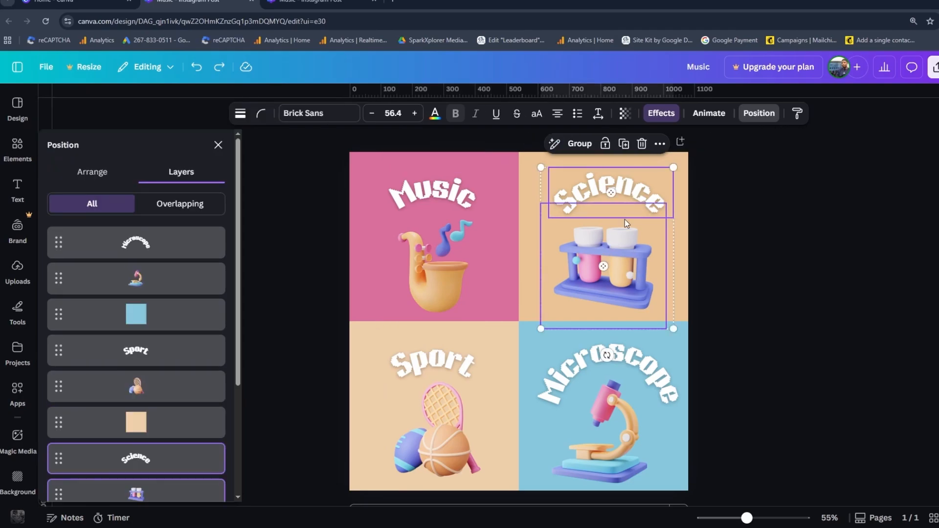
click(589, 146)
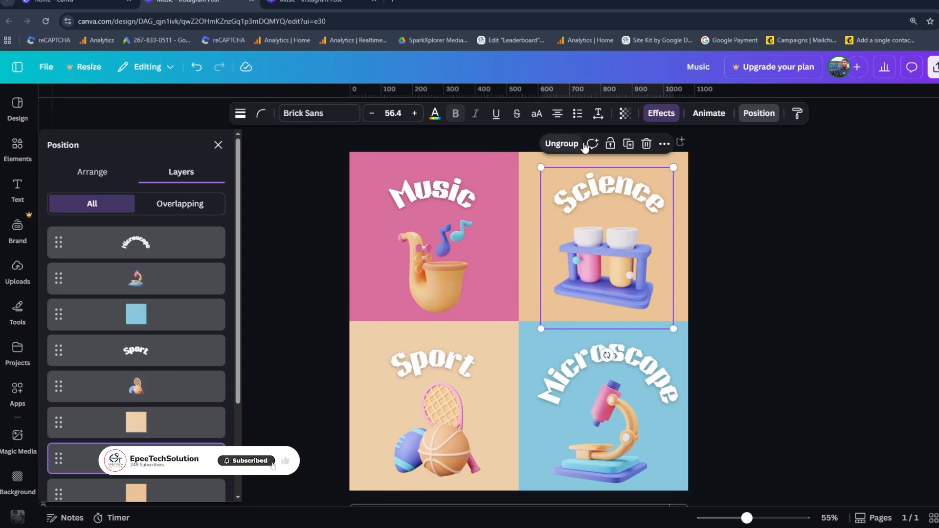
Group the sports equipment image with the "Sport" heading in the beige square
click(442, 440)
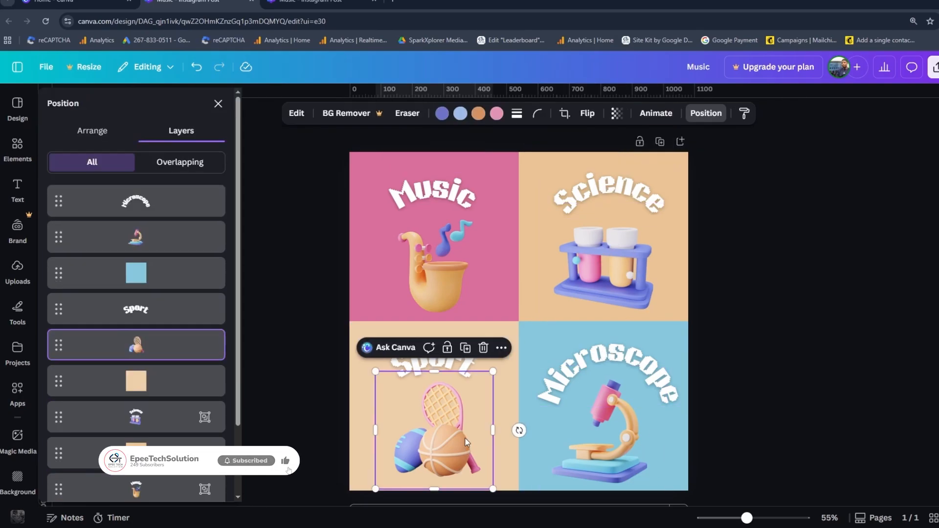
shift+click(466, 368)
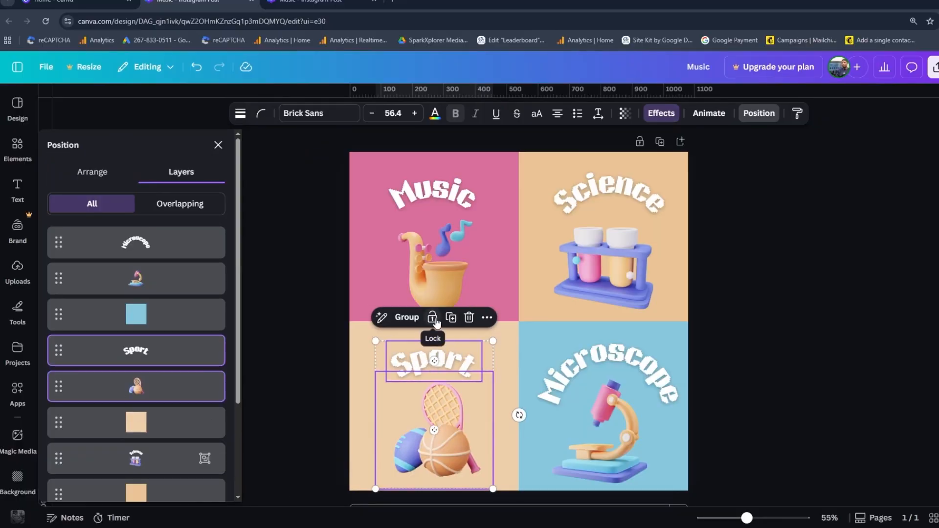
click(406, 317)
Group the "Microscope" heading with the microscope image in the blue square
click(634, 361)
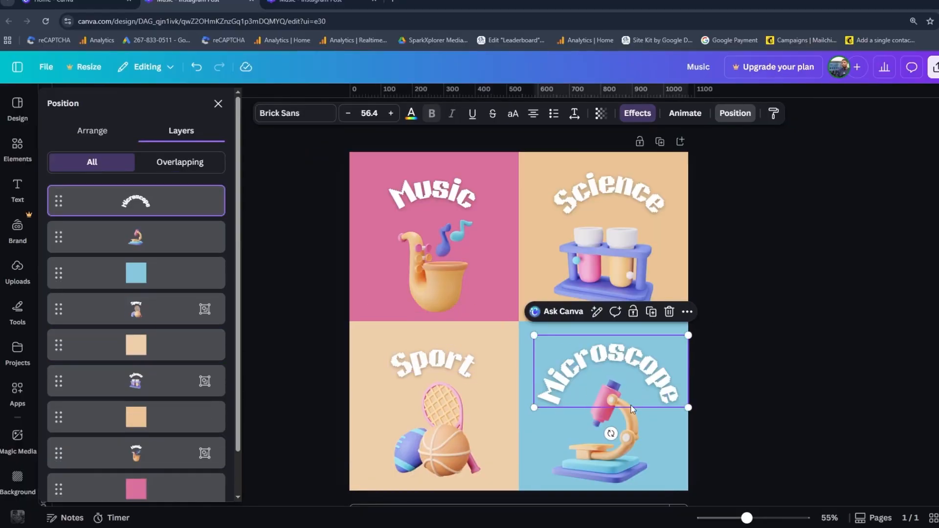
shift+click(627, 461)
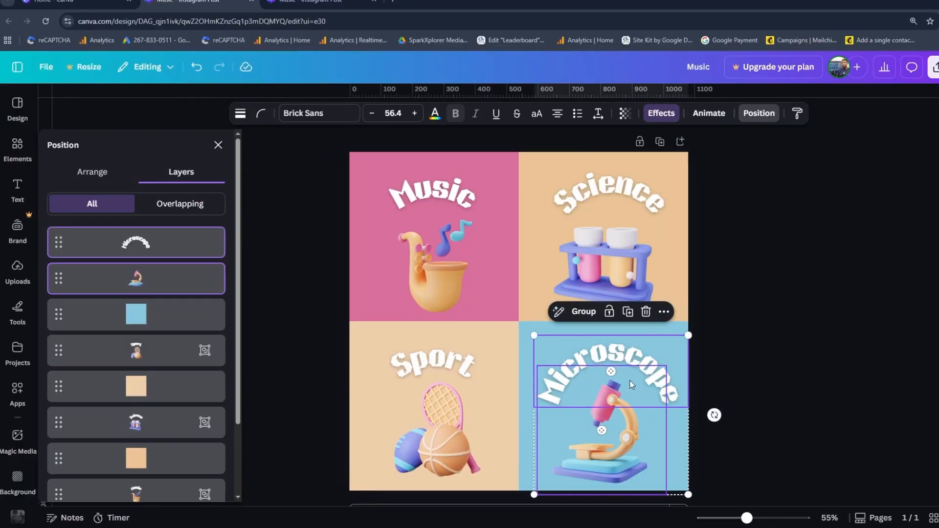
click(584, 312)
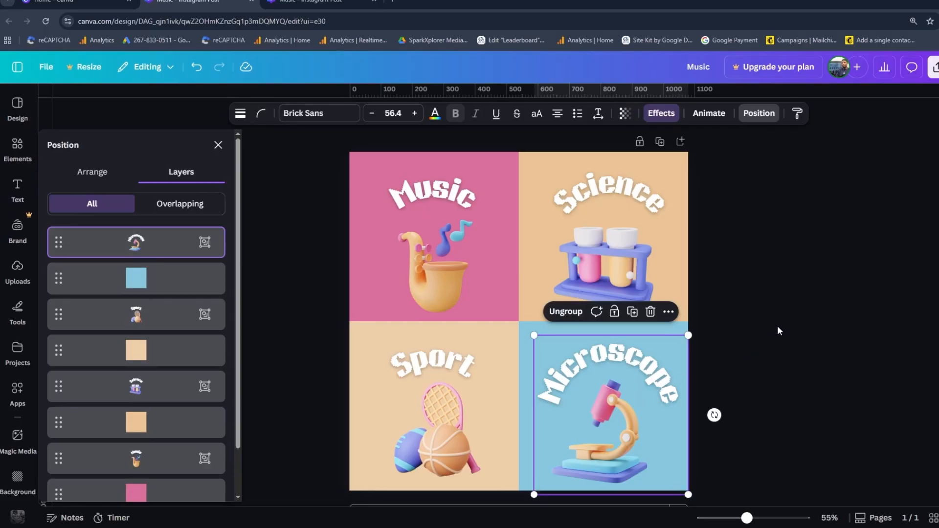
Check the grouping of the Music, Science, Sport and Microscope headings with their images by selecting each group in turn
click(606, 254)
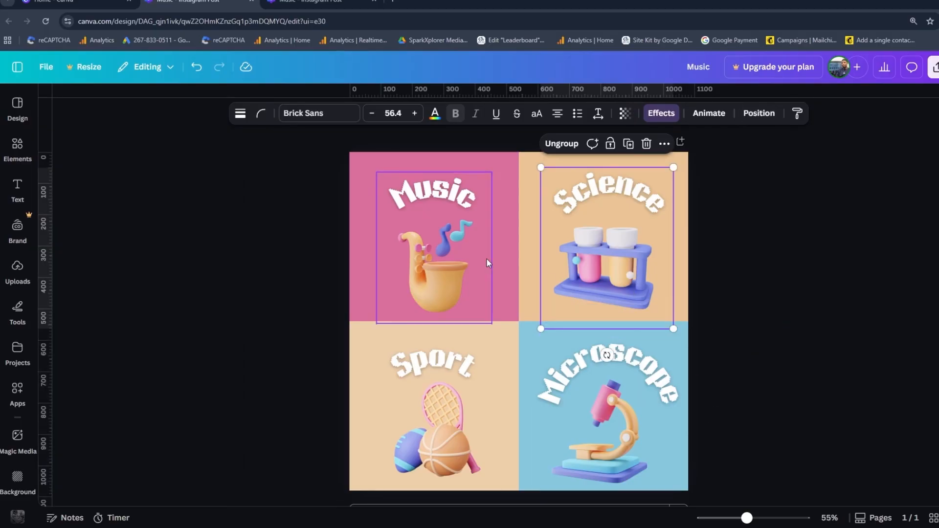
click(452, 259)
click(482, 388)
click(611, 342)
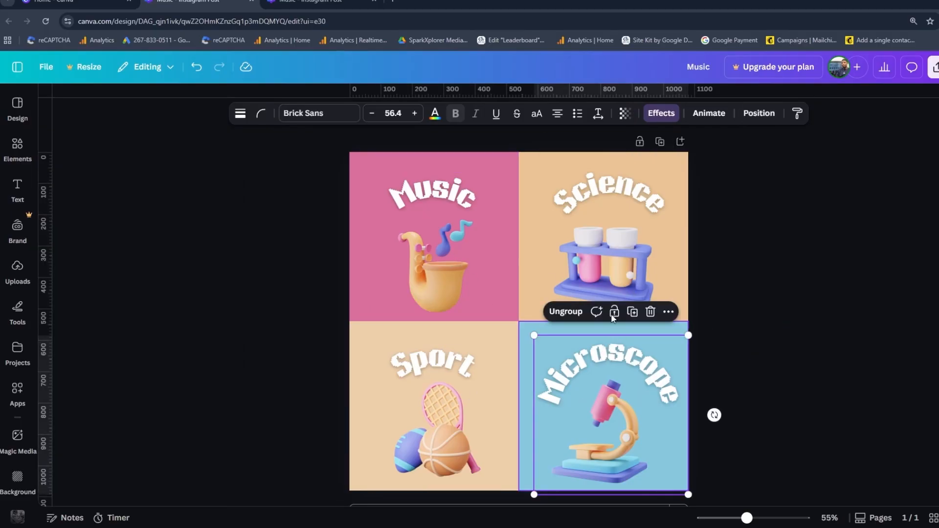
click(595, 266)
click(464, 265)
click(607, 264)
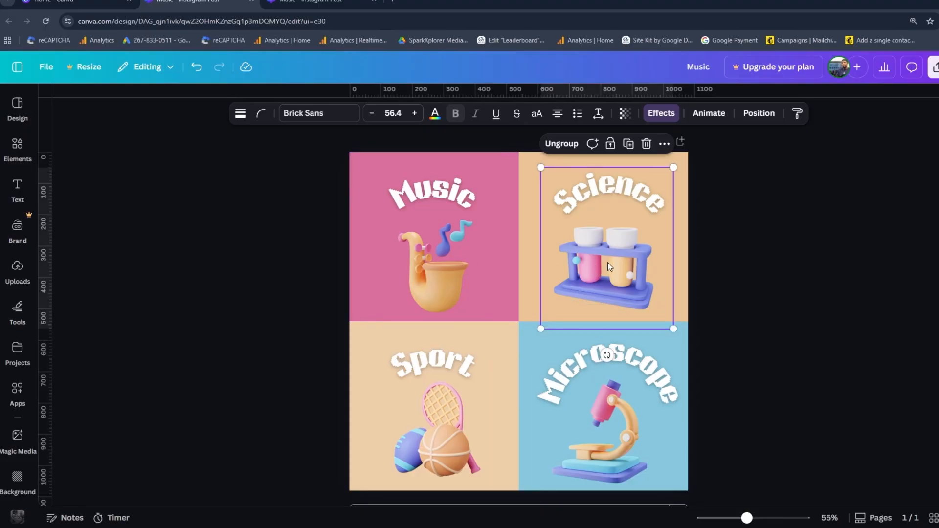
click(576, 371)
click(459, 397)
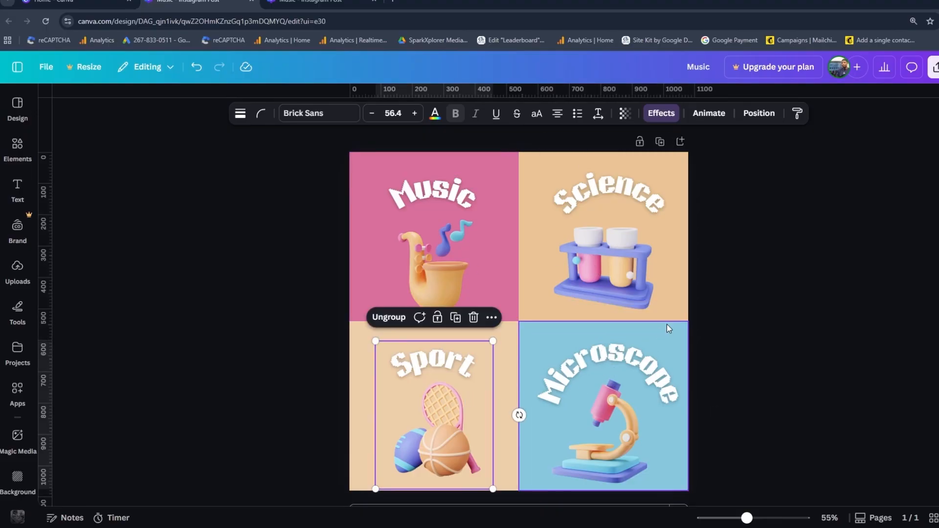